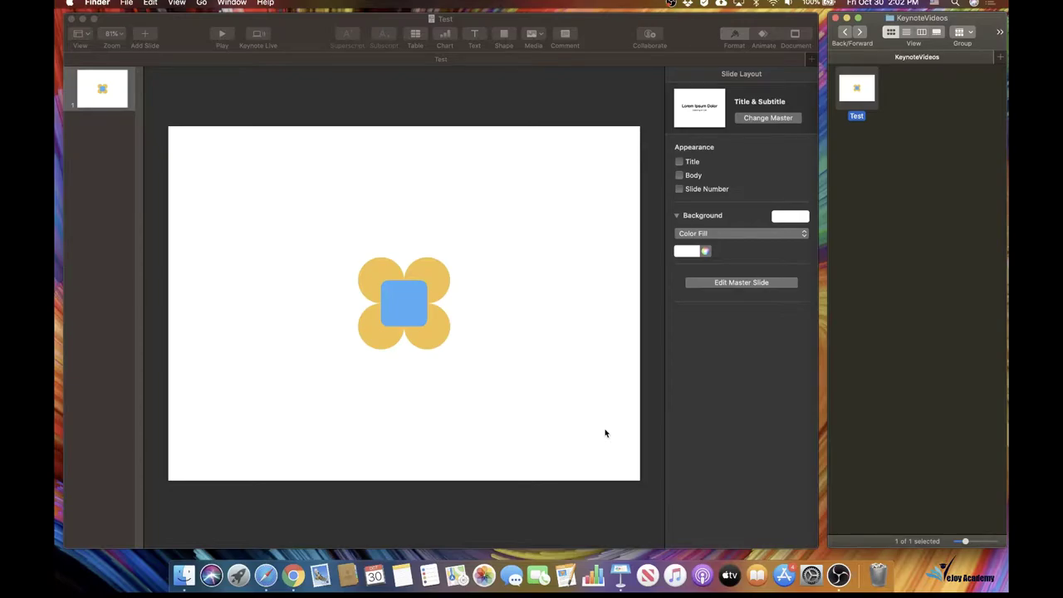
# Step: Bring the Keynote 'Test' flower presentation in front of the Finder window
pyautogui.click(178, 98)
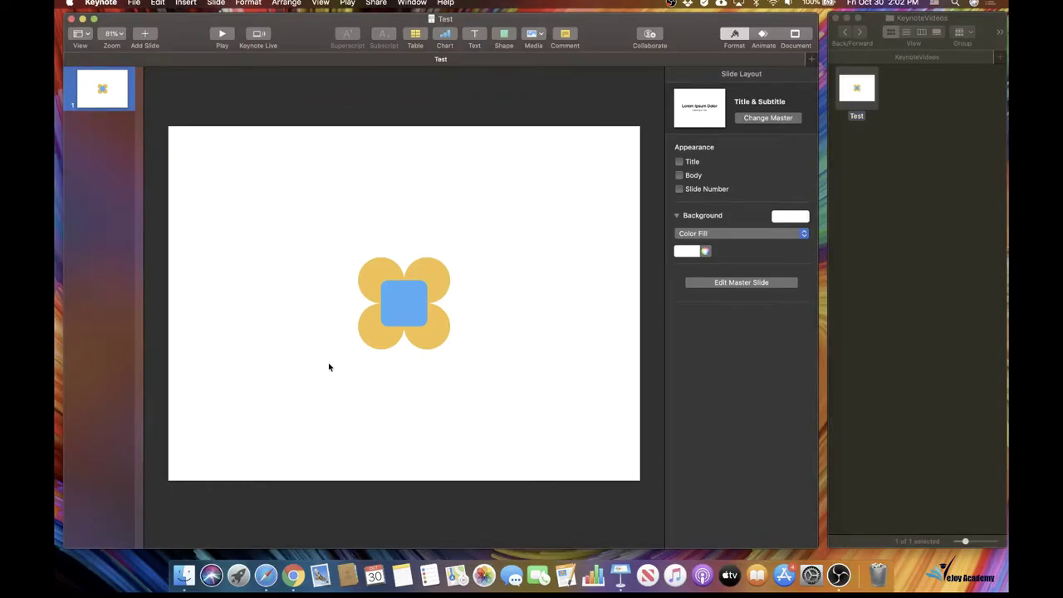
# Step: Set up an image export of the flower slide with TIFF as the format
pyautogui.click(136, 7)
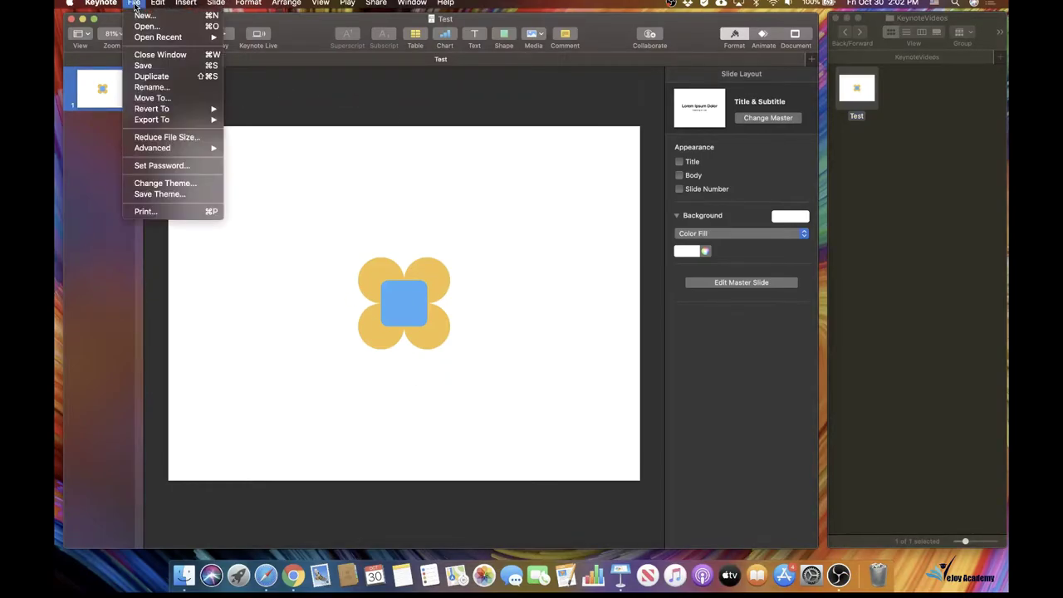
pyautogui.moveTo(158, 119)
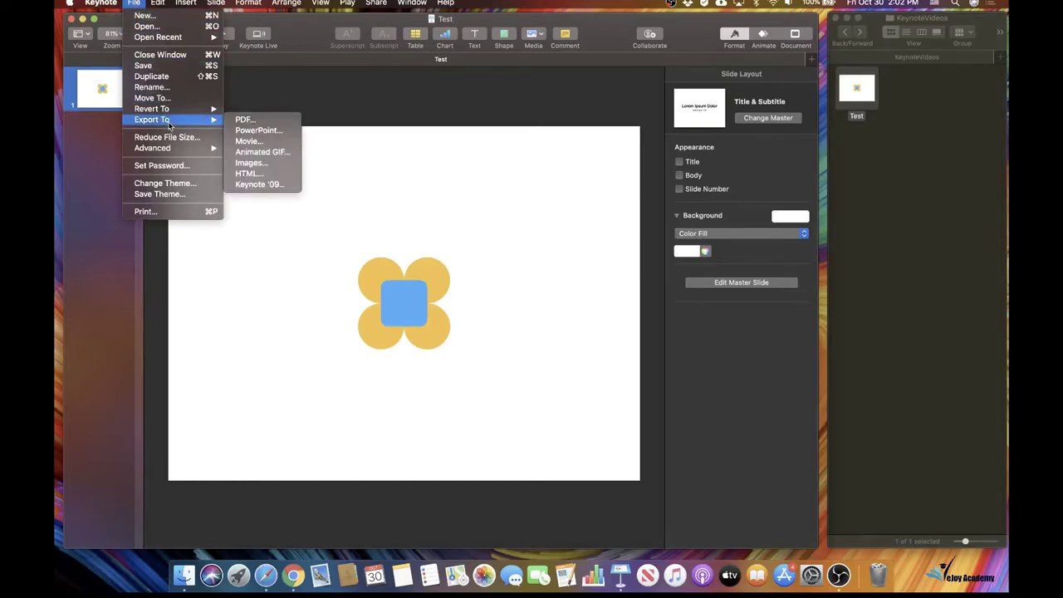
pyautogui.click(248, 163)
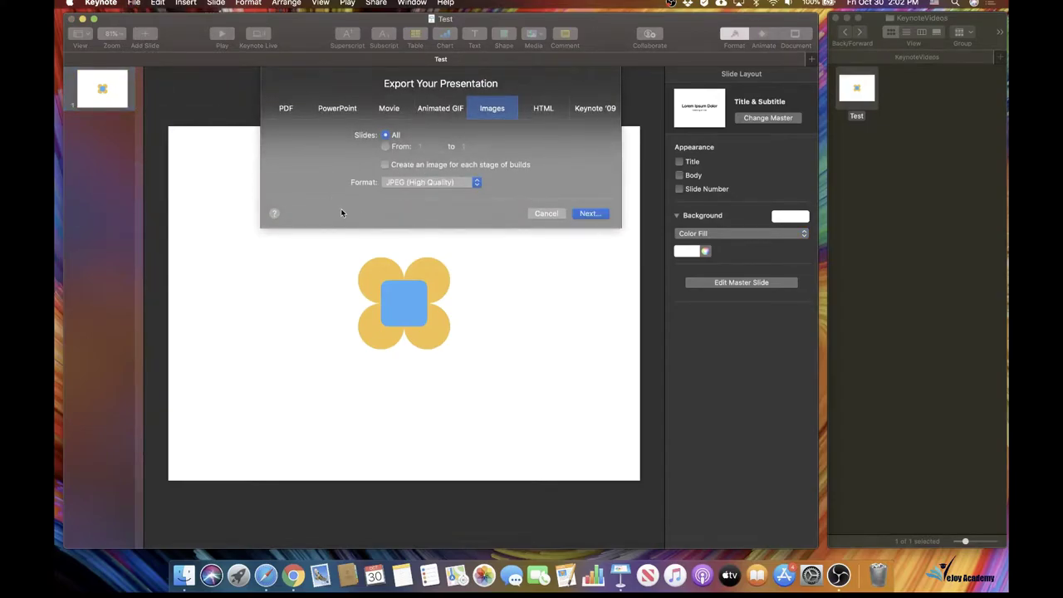
pyautogui.click(392, 182)
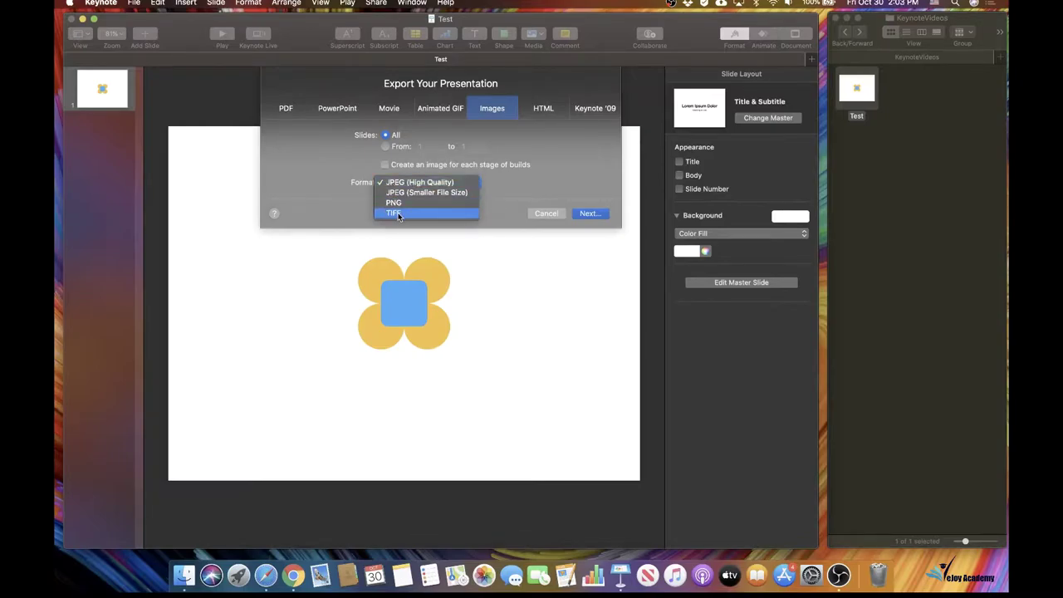
pyautogui.click(398, 214)
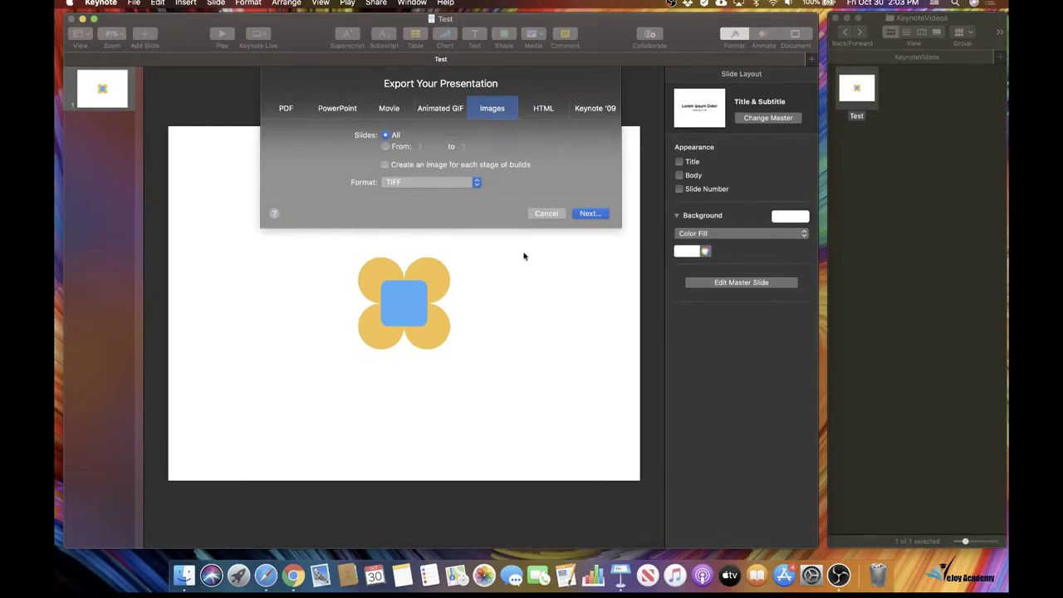
pyautogui.click(587, 214)
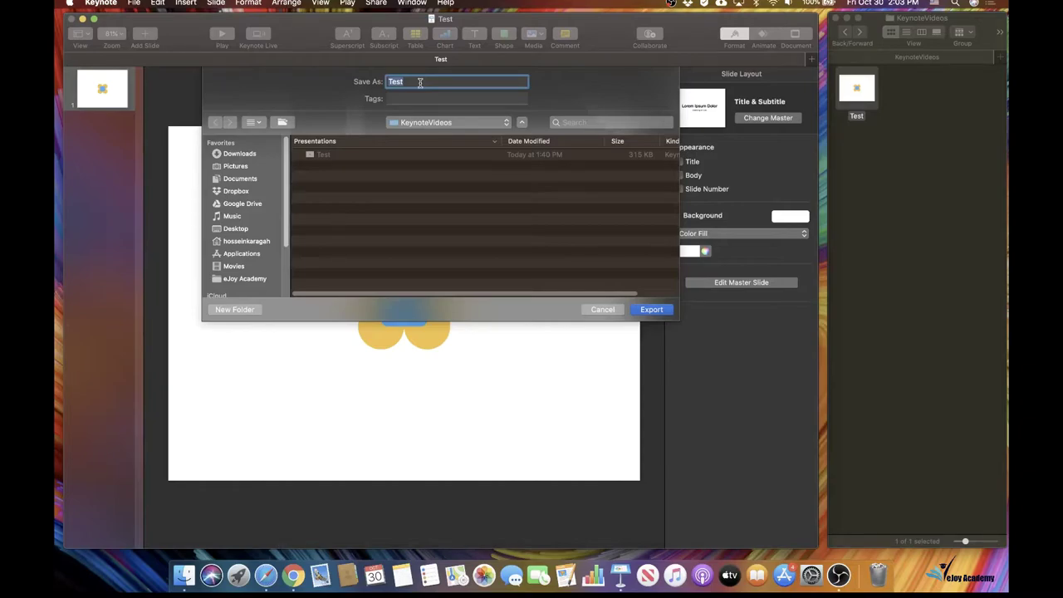
# Step: Export the TIFF to KeynoteVideos and open Test.001.tiff from the Test folder in Preview
pyautogui.click(646, 310)
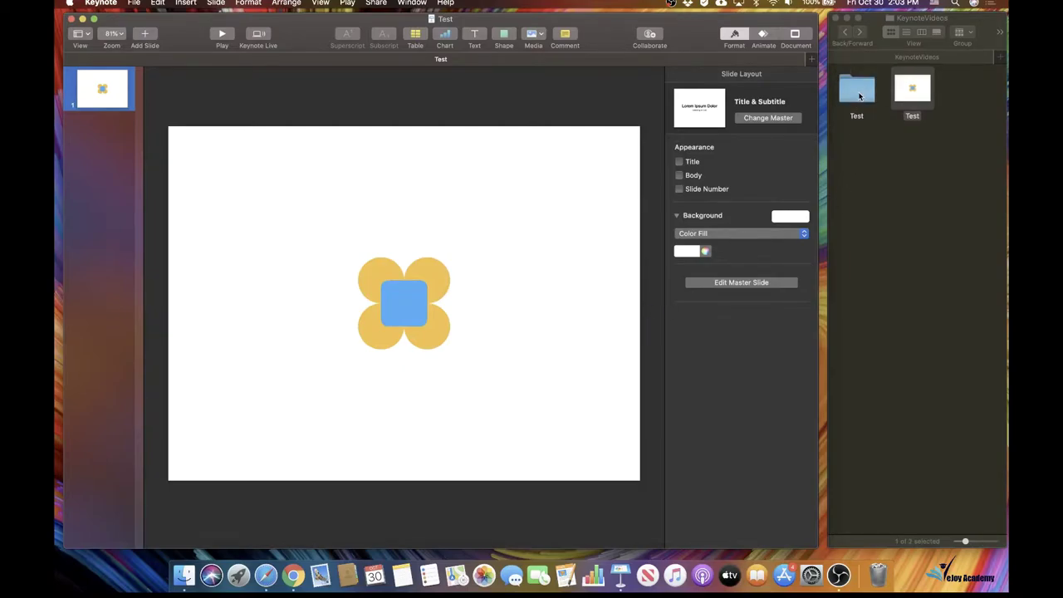
pyautogui.doubleClick(859, 95)
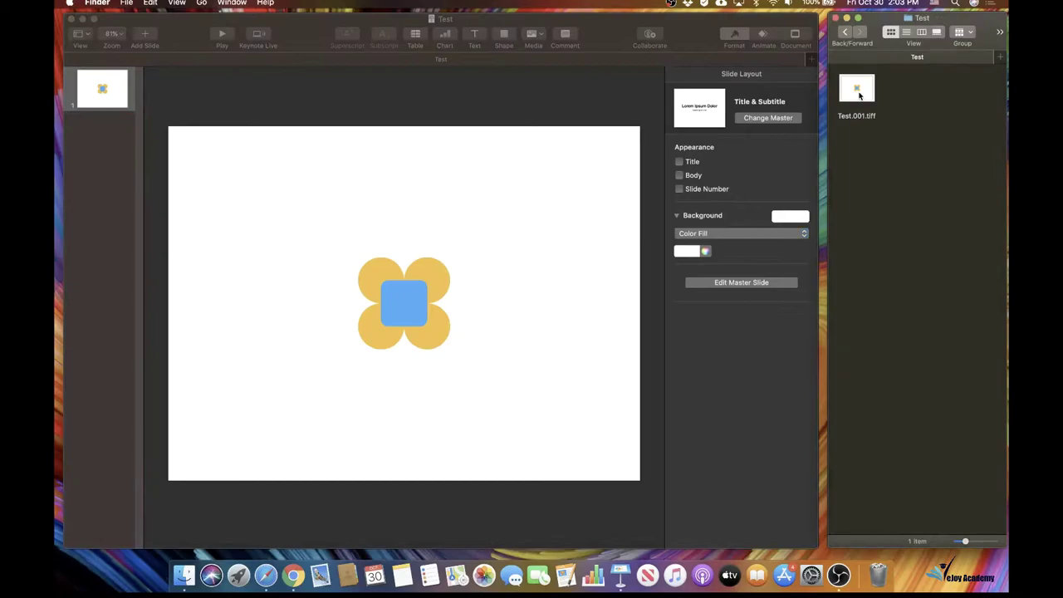
pyautogui.doubleClick(858, 90)
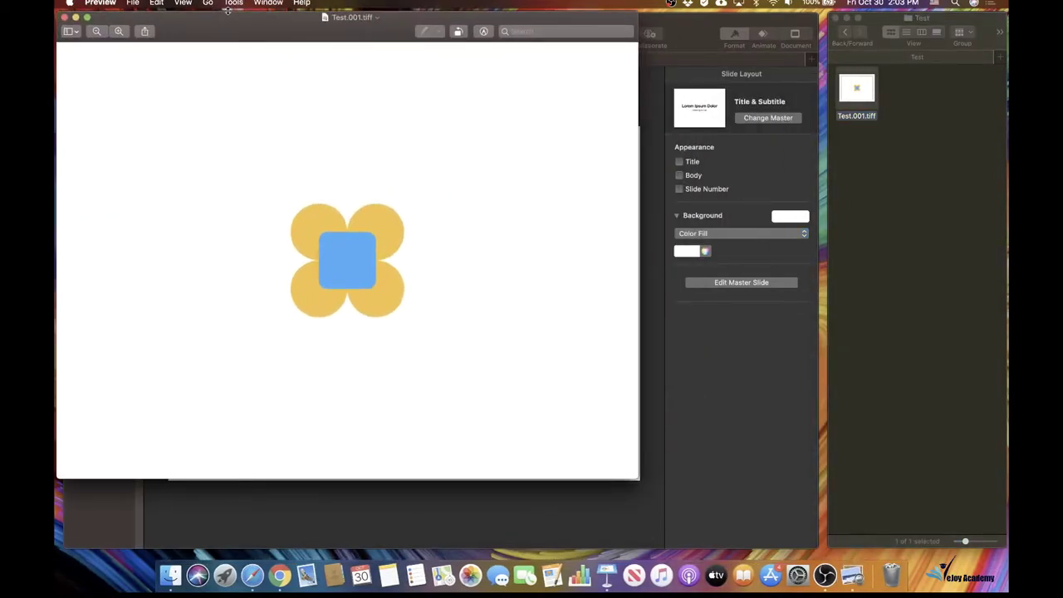
# Step: Review the image size in Adjust Size (1024 × 768 pixels, 72 per inch) and apply it
pyautogui.click(233, 4)
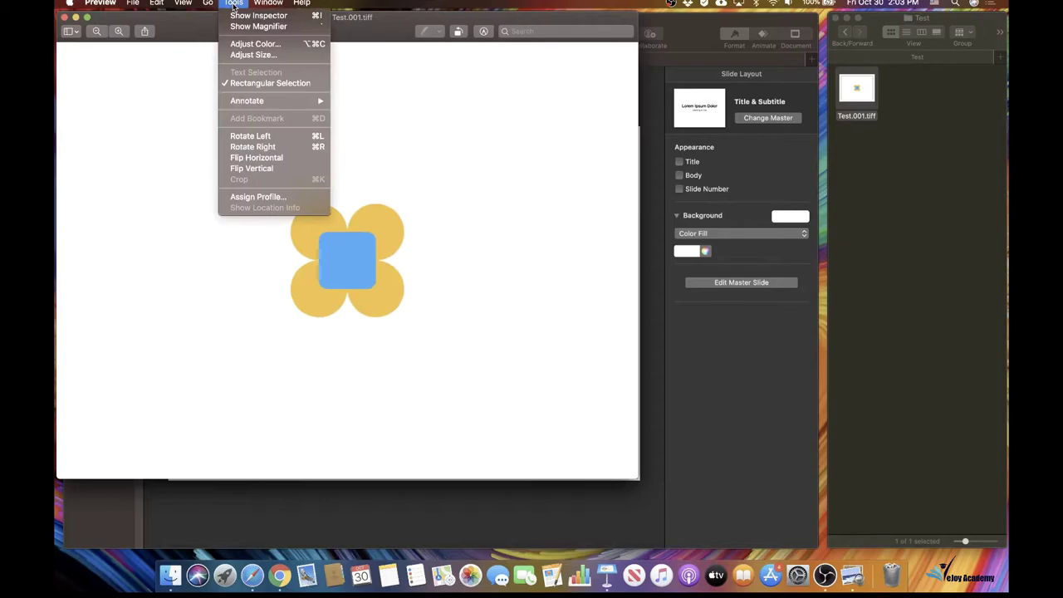
pyautogui.click(242, 54)
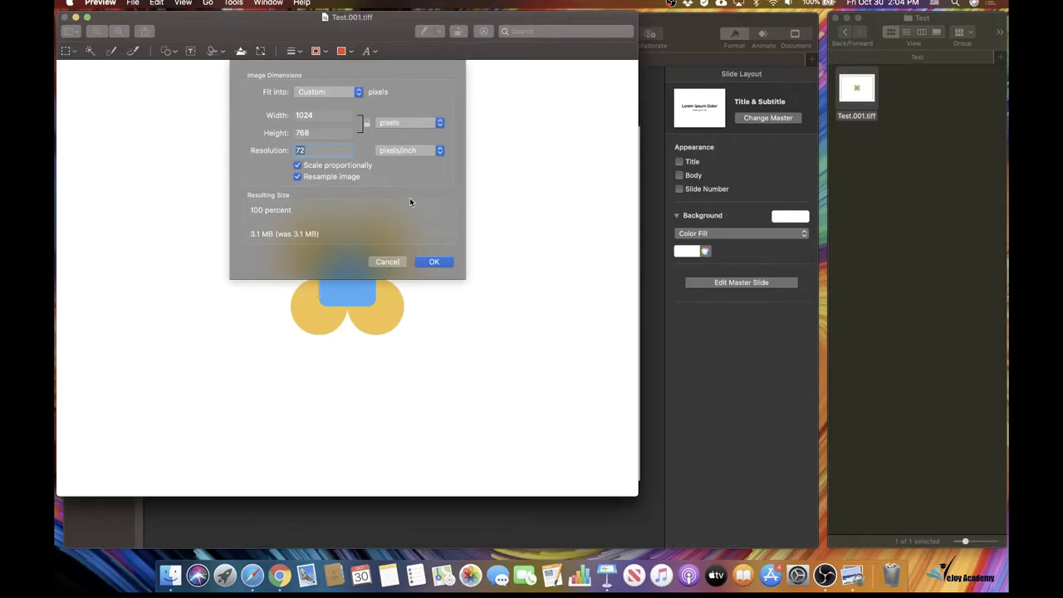
pyautogui.click(433, 259)
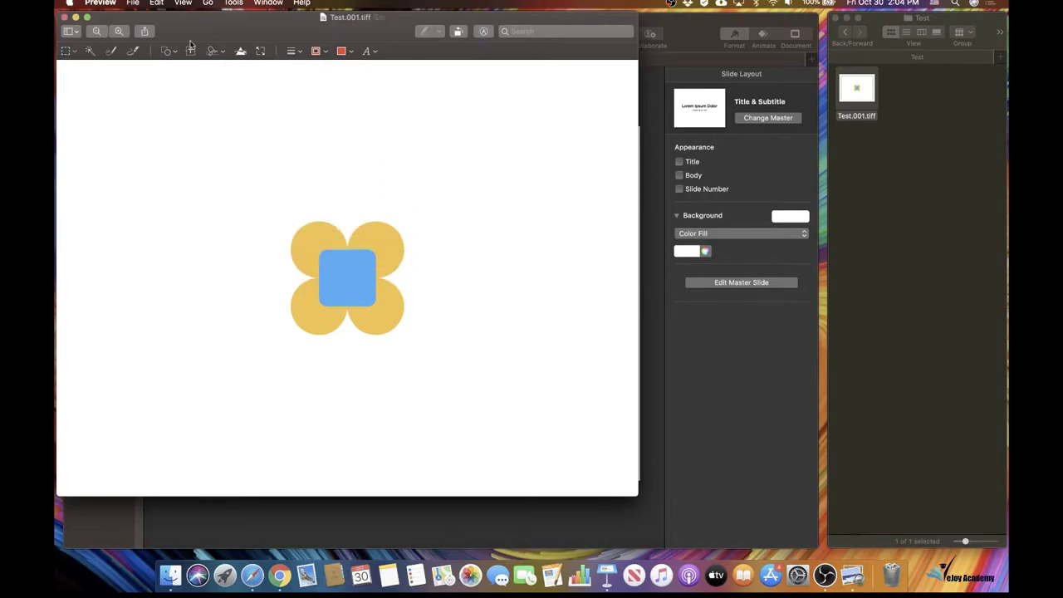
# Step: Close the image, then export the presentation as a Best-quality PDF named Test to KeynoteVideos
pyautogui.click(63, 17)
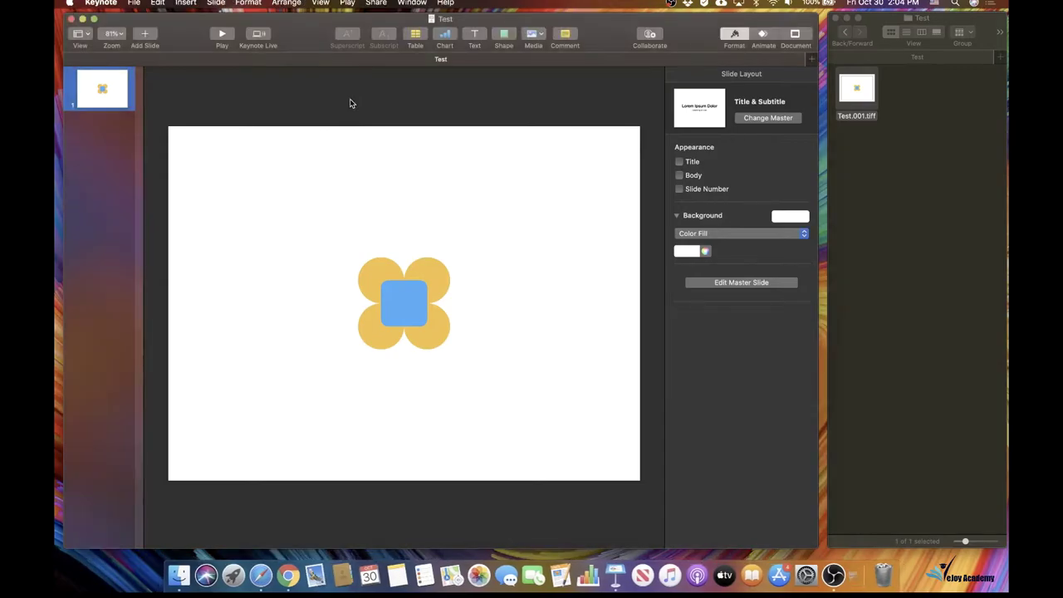
pyautogui.click(133, 3)
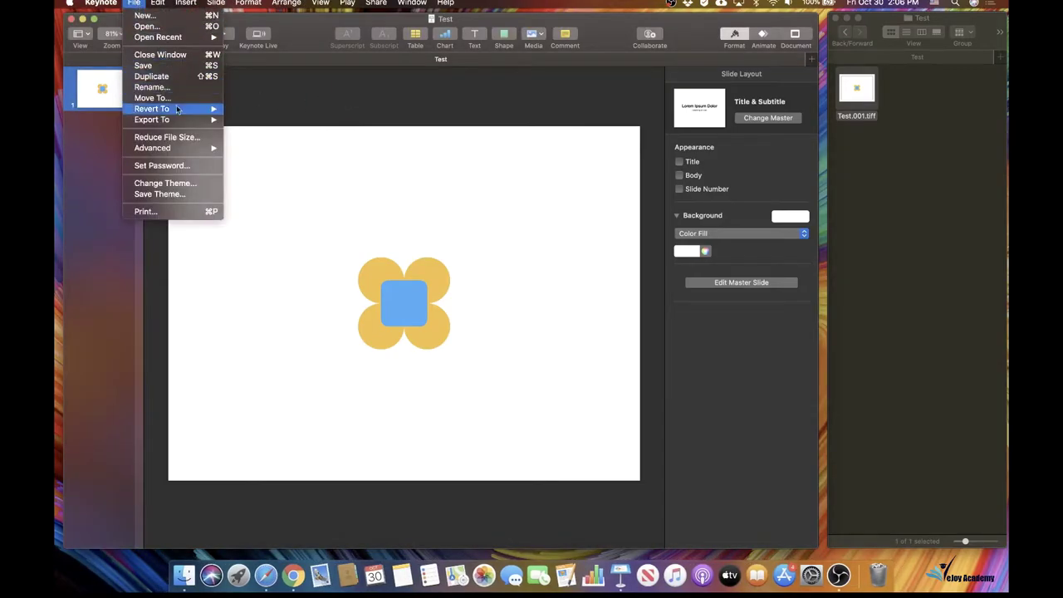
pyautogui.moveTo(152, 120)
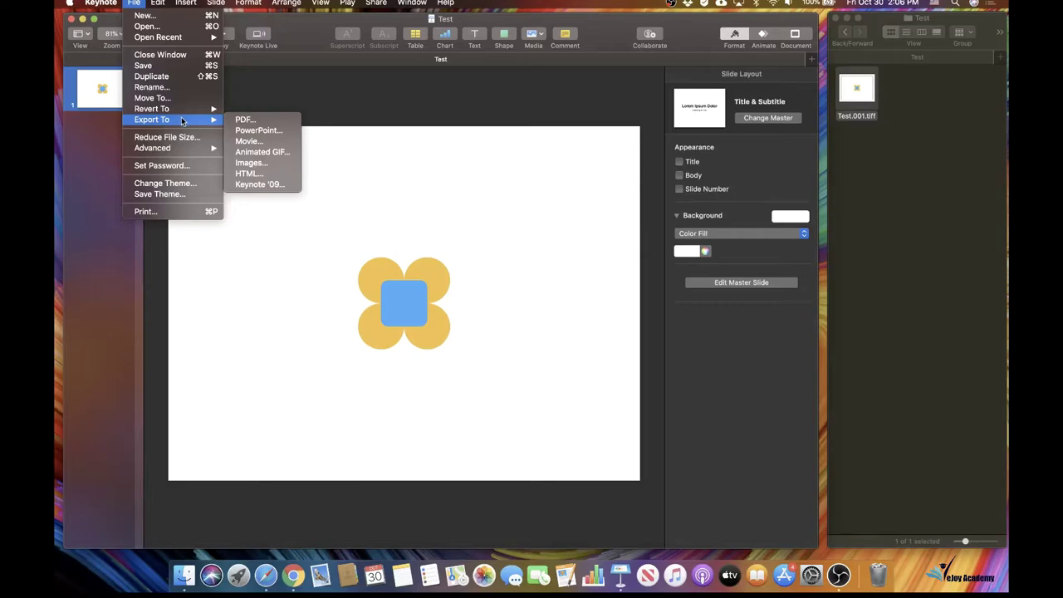
pyautogui.click(253, 122)
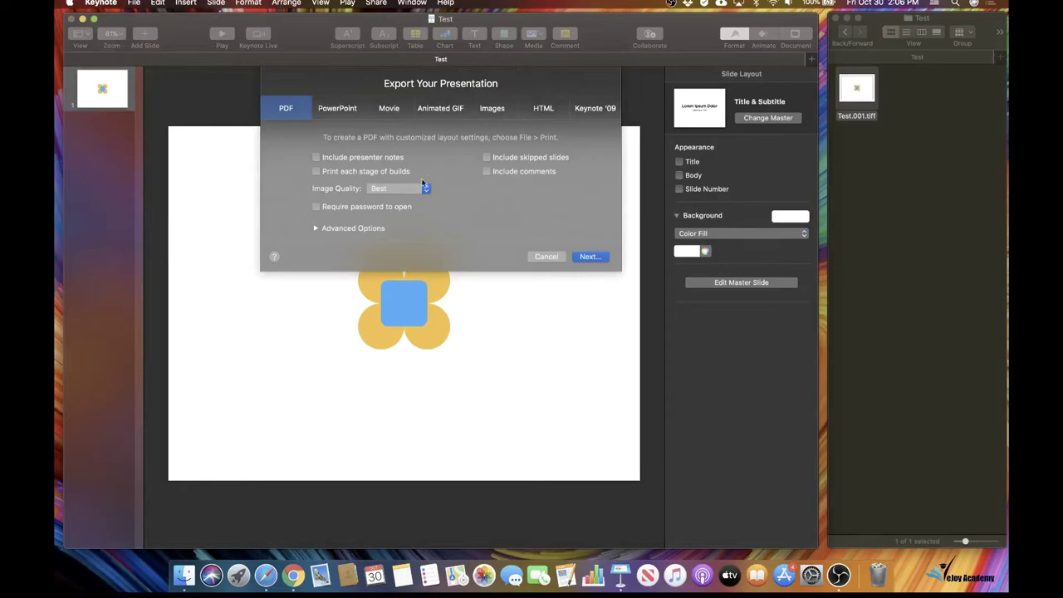
pyautogui.click(397, 192)
pyautogui.click(395, 191)
pyautogui.click(588, 256)
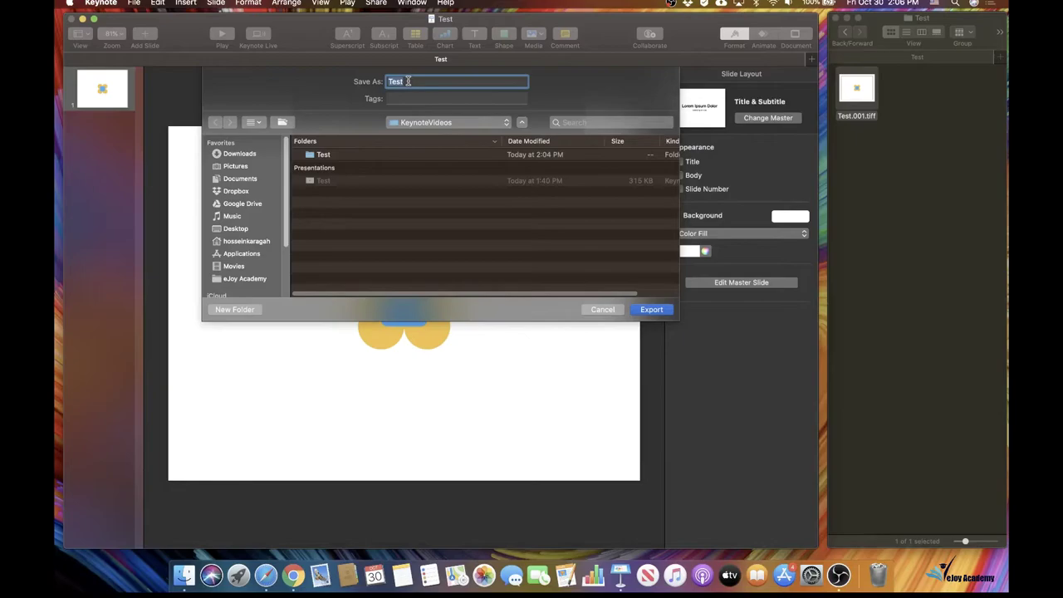
pyautogui.click(658, 311)
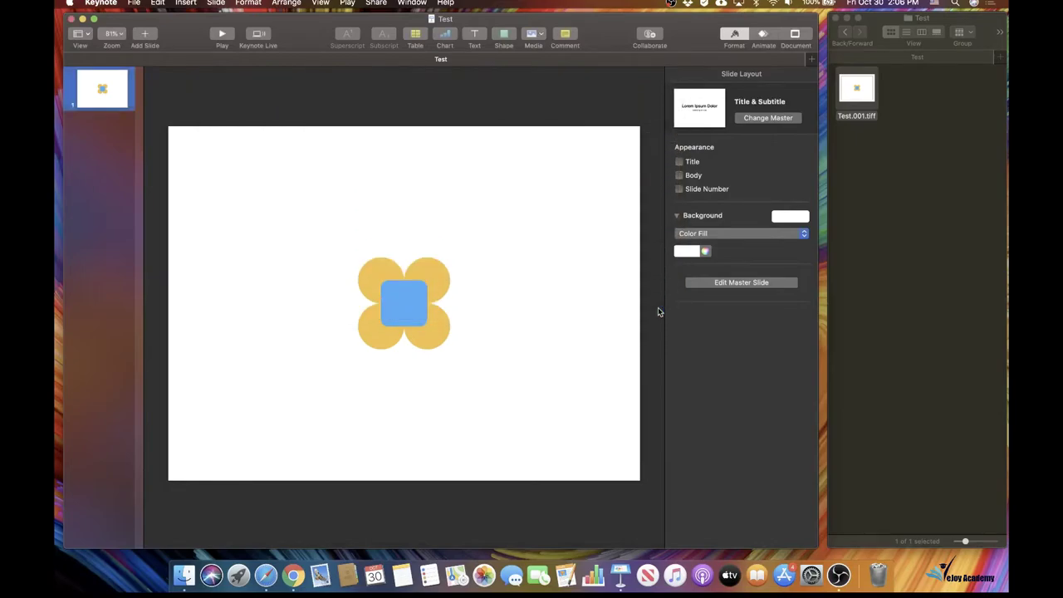
# Step: Open the exported Test PDF from KeynoteVideos in Preview
pyautogui.click(845, 36)
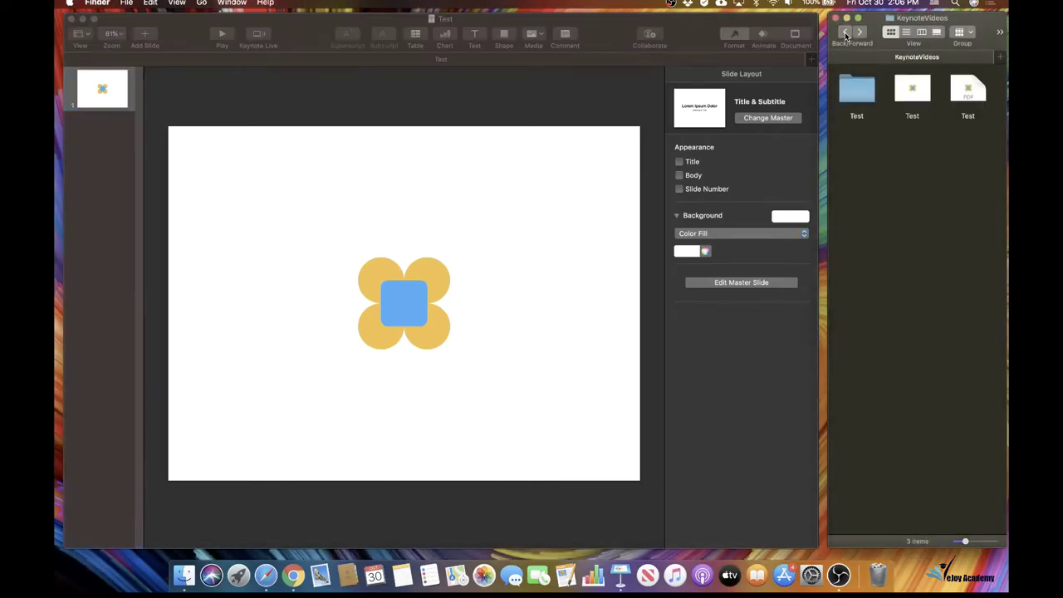
pyautogui.rightClick(966, 91)
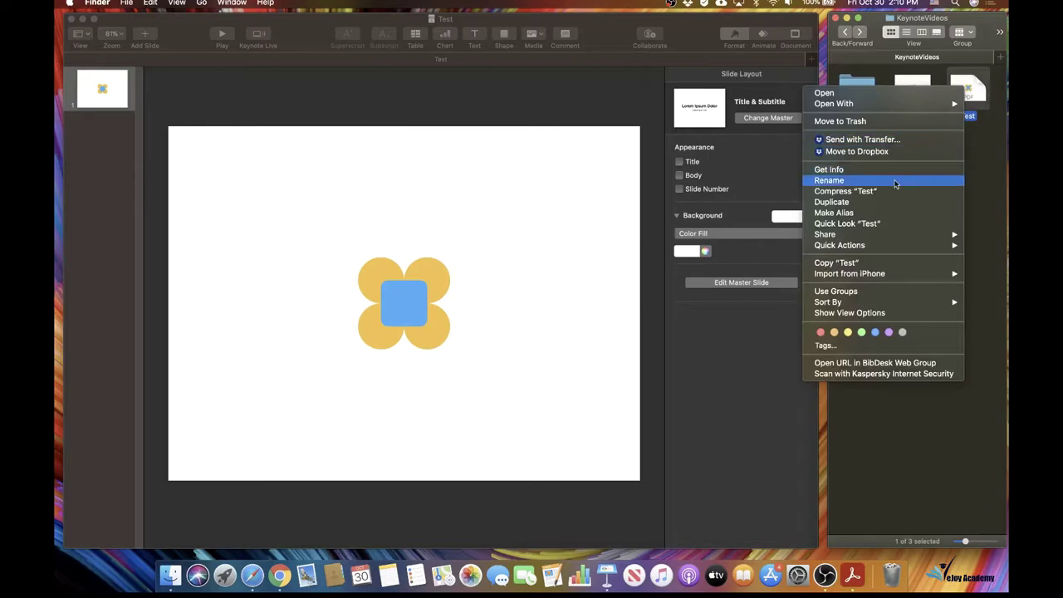
pyautogui.moveTo(834, 104)
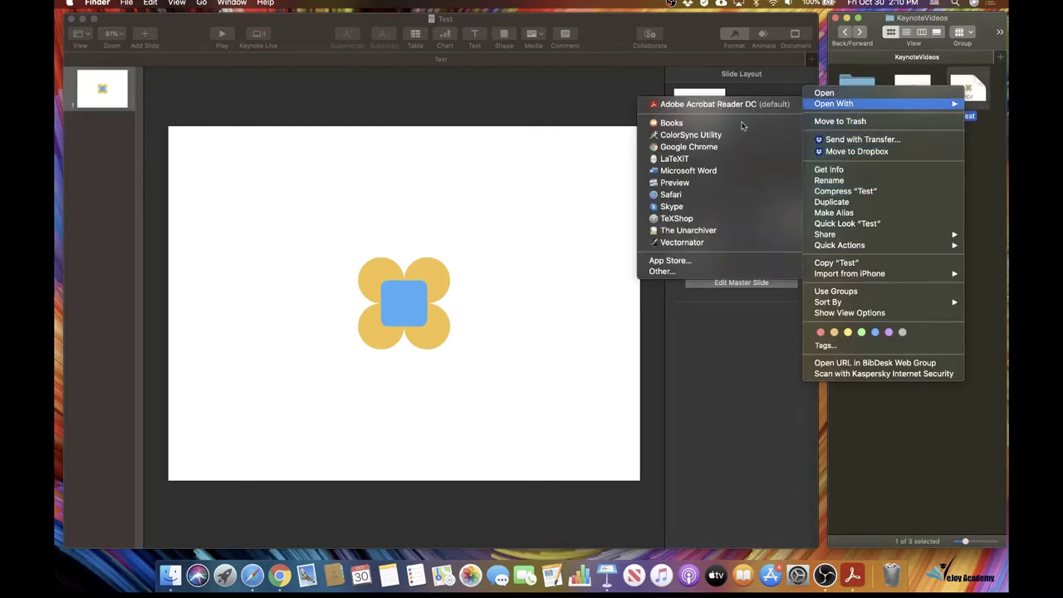
pyautogui.click(678, 184)
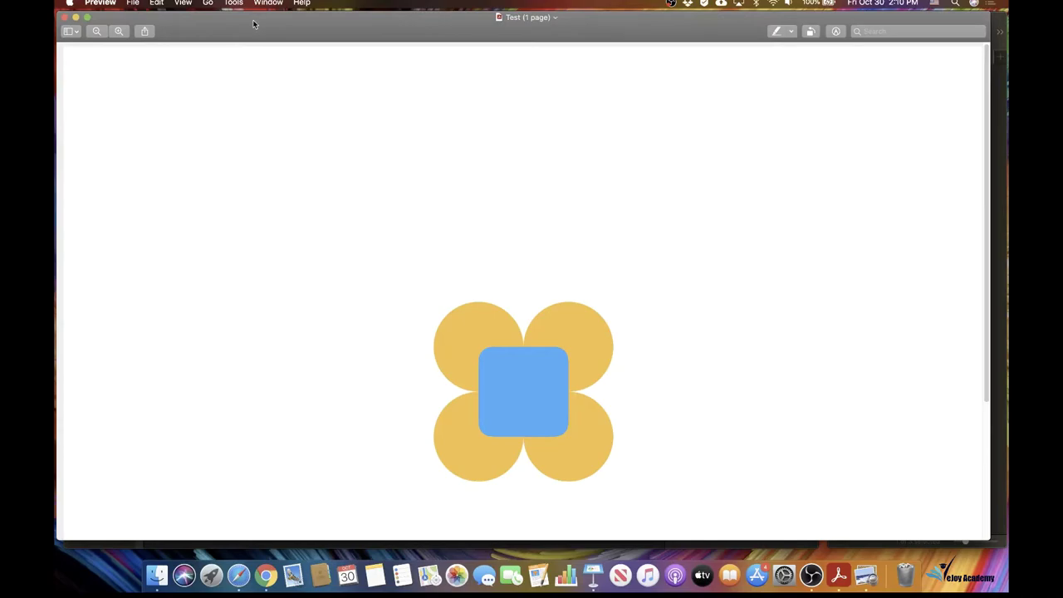
# Step: Export the page as an uncompressed TIFF at 300 pixels/inch, named Test
pyautogui.click(133, 4)
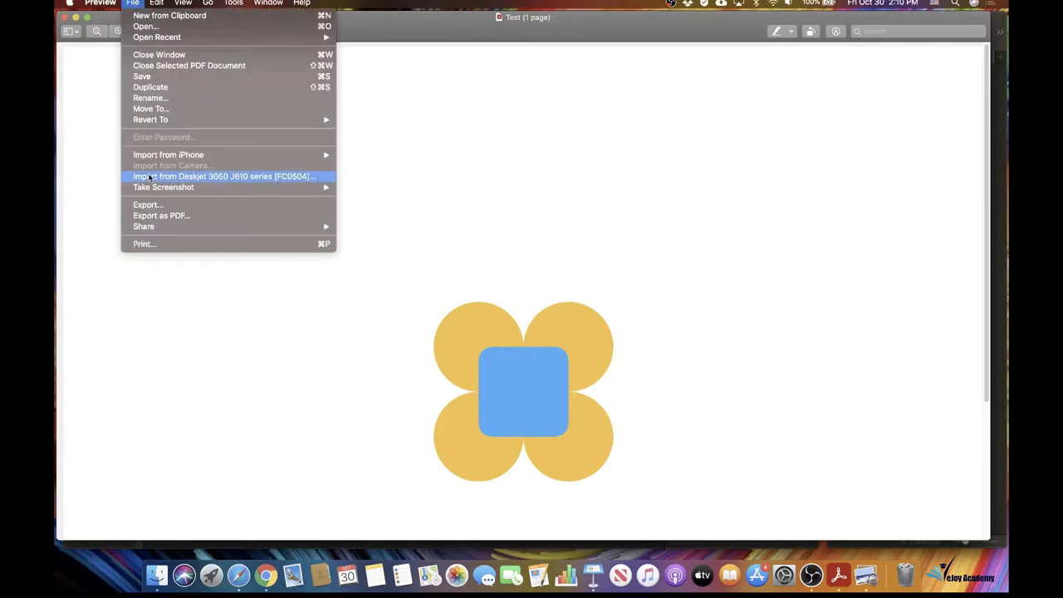
pyautogui.click(147, 204)
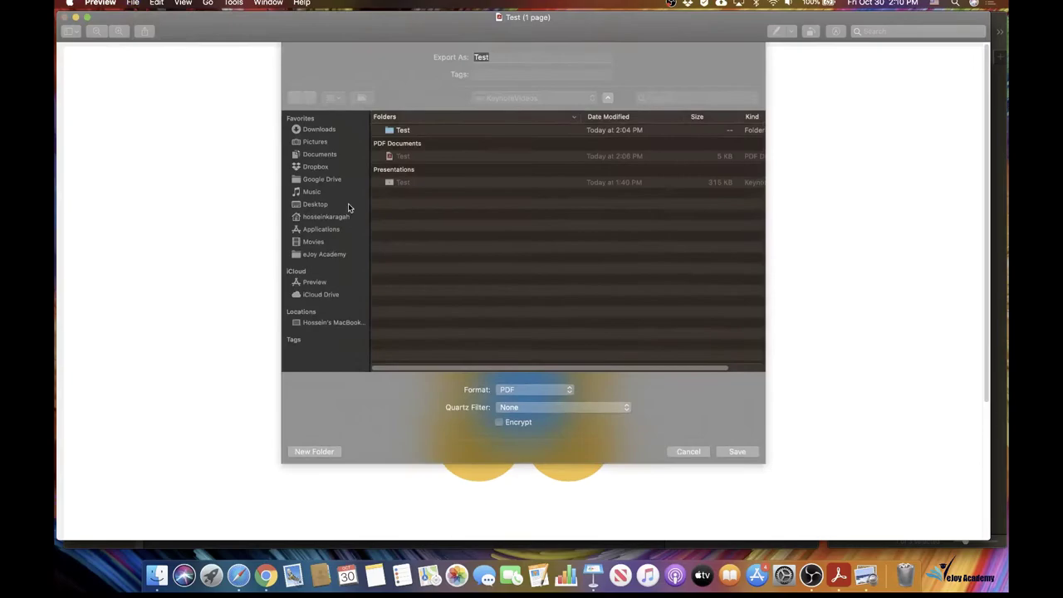
pyautogui.click(518, 390)
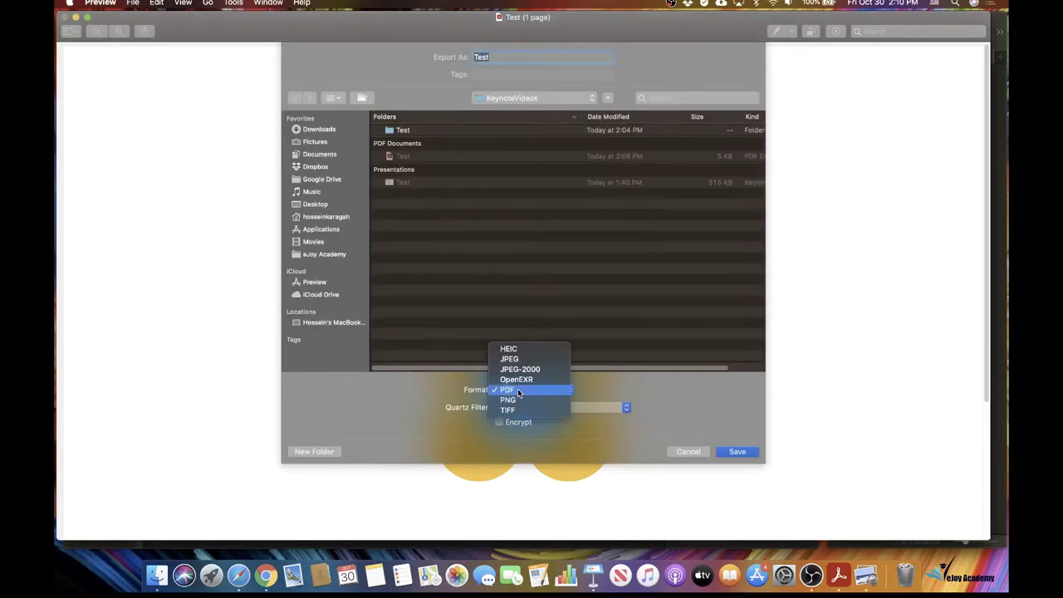
pyautogui.click(517, 410)
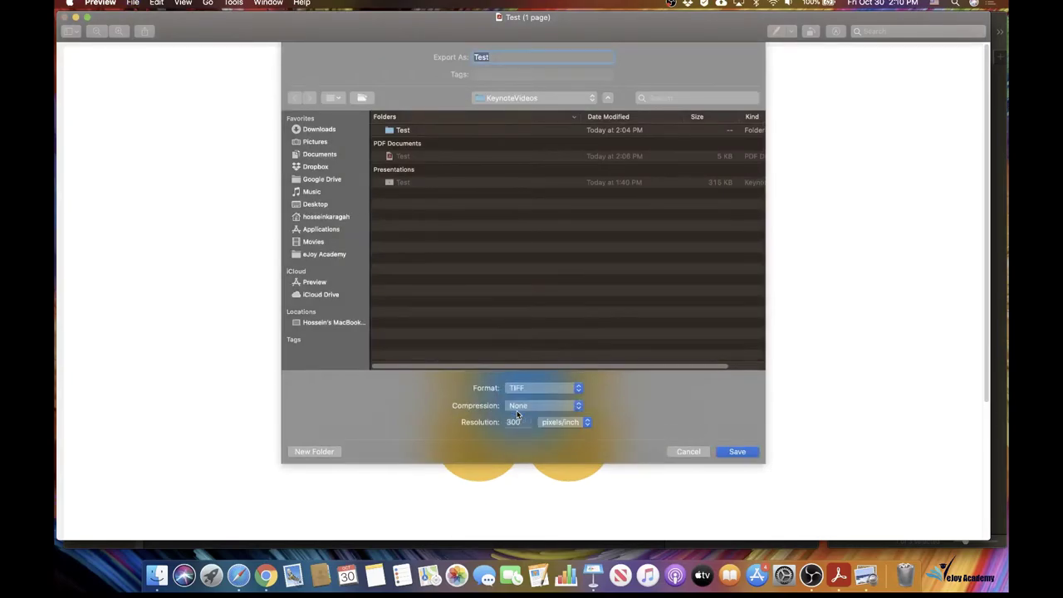
pyautogui.click(513, 424)
pyautogui.doubleClick(475, 58)
pyautogui.click(730, 451)
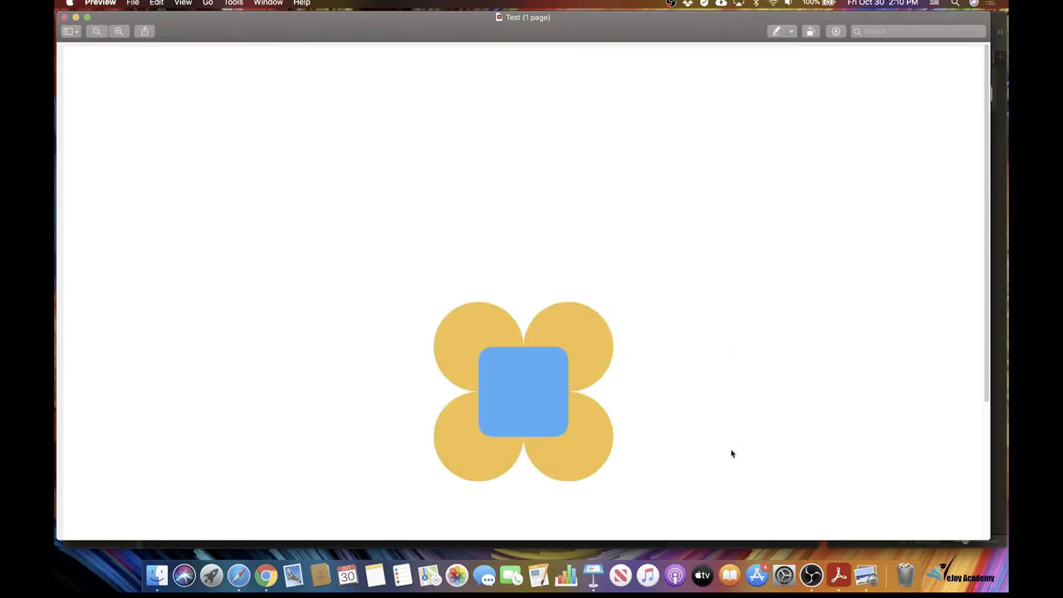
# Step: Close the PDF and confirm in Get Info that the Test export is a TIFF image
pyautogui.click(65, 17)
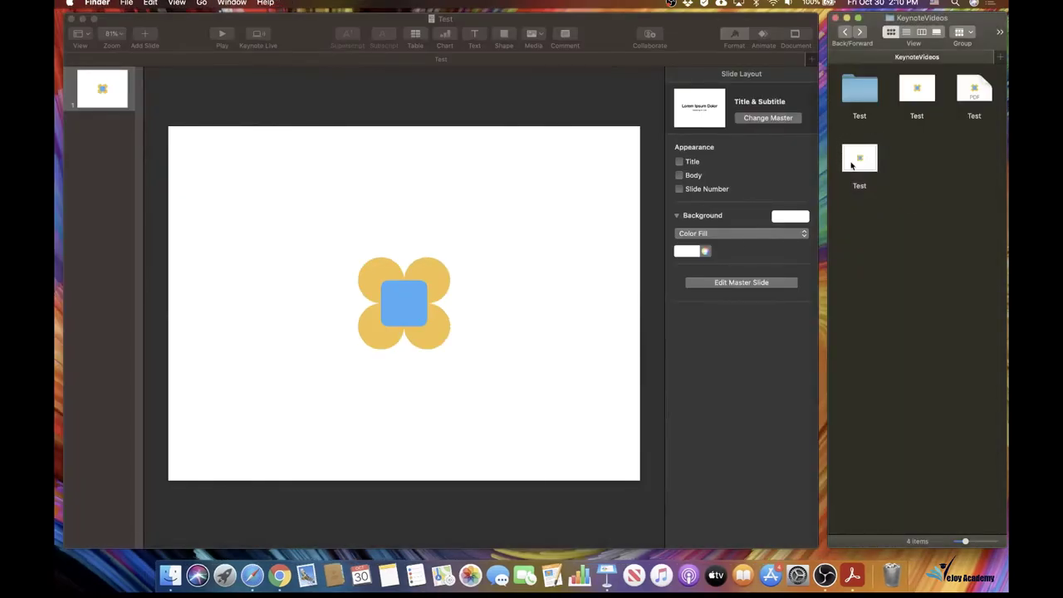
pyautogui.rightClick(852, 165)
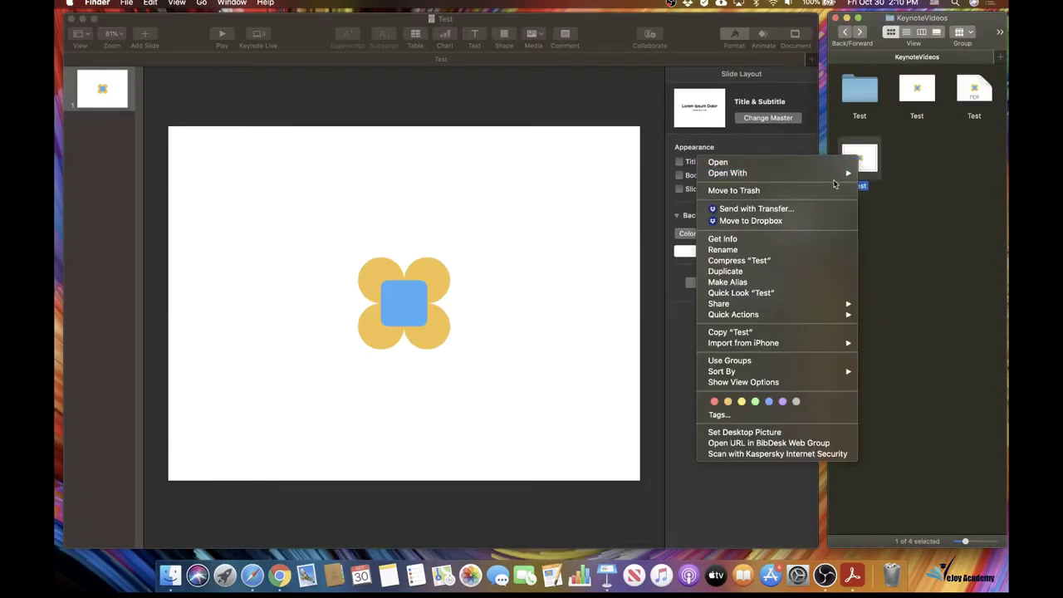
pyautogui.click(791, 240)
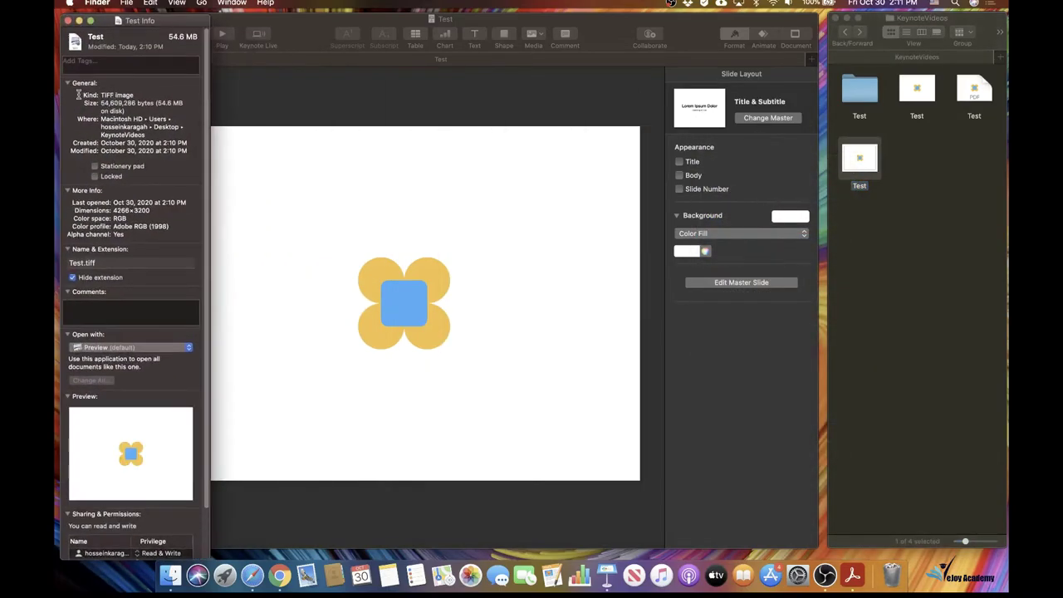
pyautogui.moveTo(79, 95); pyautogui.dragTo(133, 94)
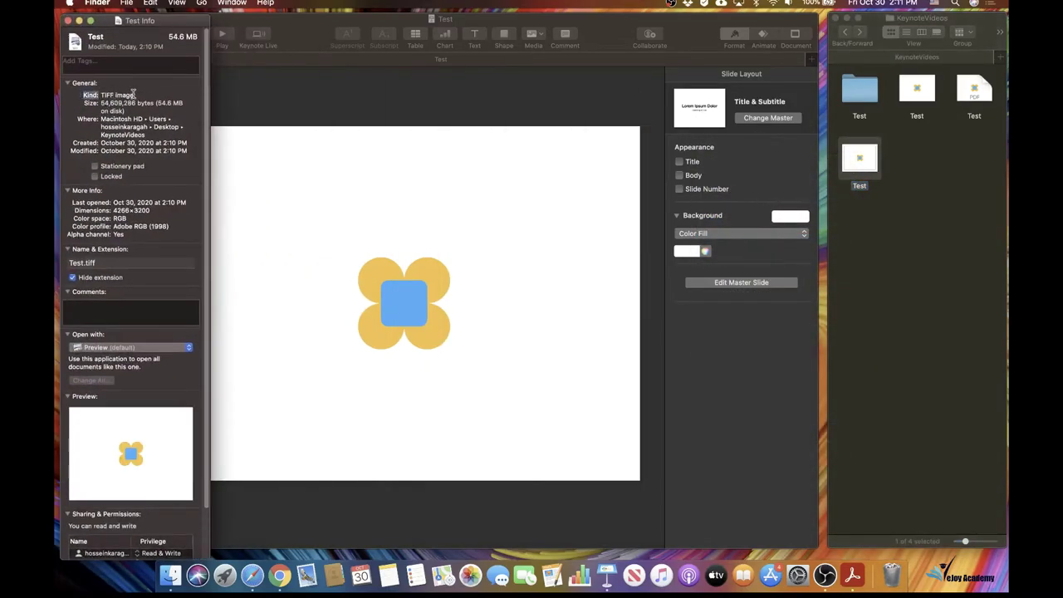
pyautogui.click(68, 20)
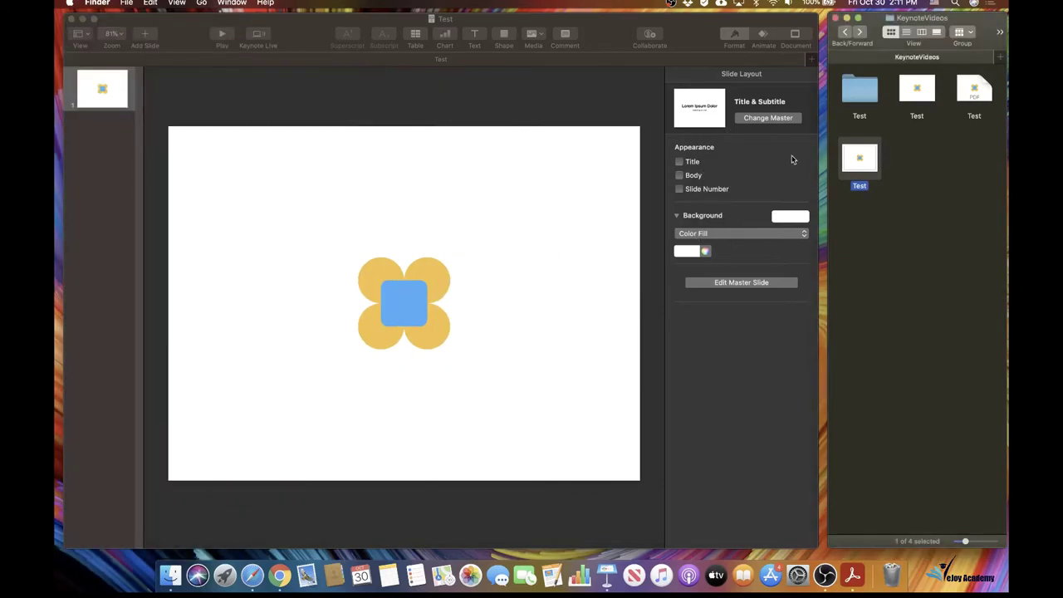
# Step: Open the Test TIFF in Preview and verify 4266 × 3200 pixels at 300 per inch
pyautogui.doubleClick(863, 167)
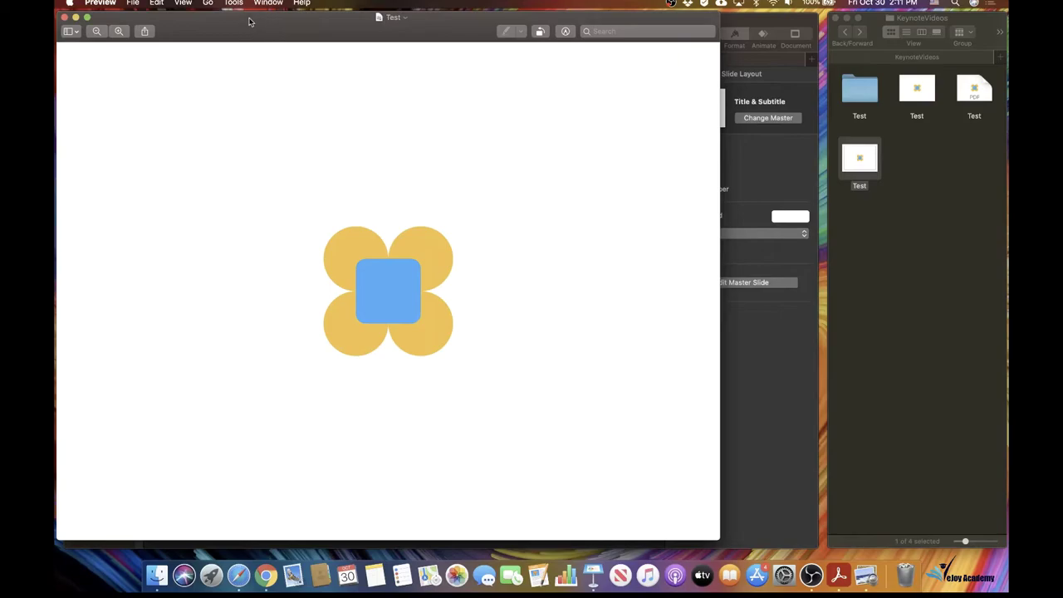
pyautogui.click(232, 4)
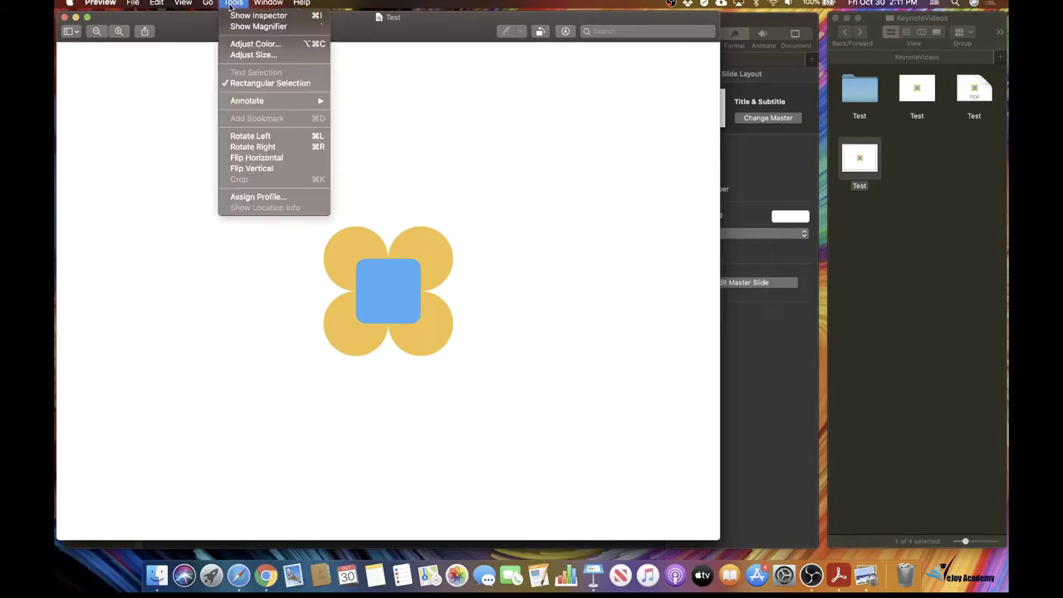
pyautogui.click(241, 55)
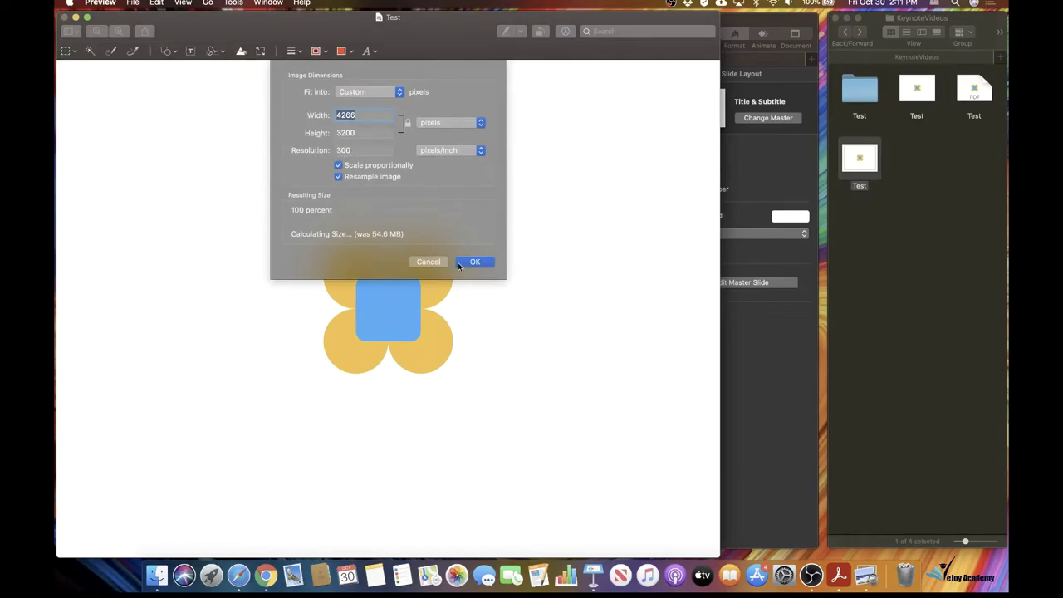
pyautogui.click(430, 263)
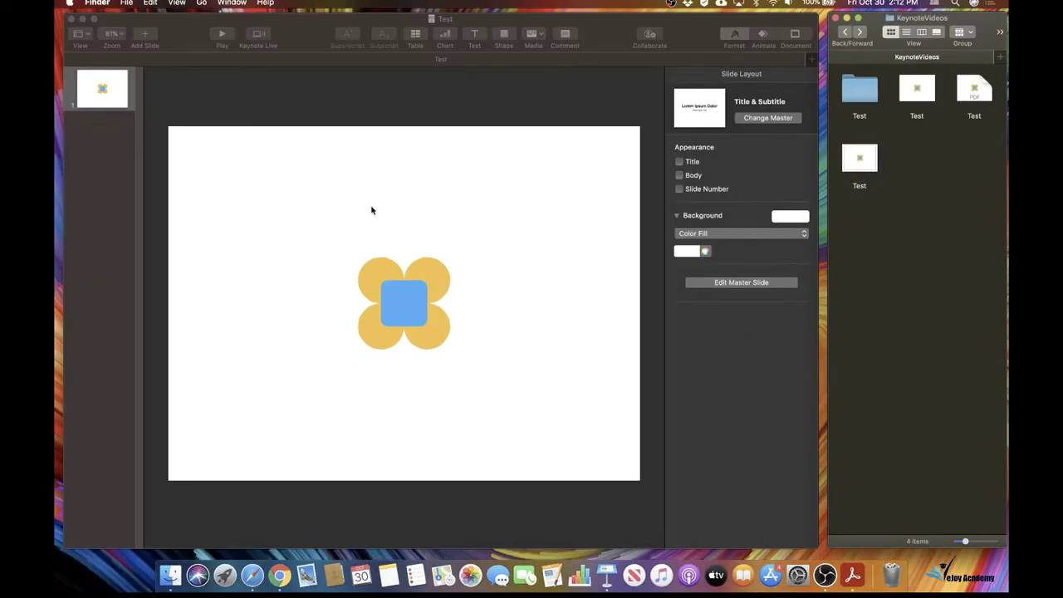
# Step: Move the third Test file and the Test folder from KeynoteVideos to the Trash
pyautogui.click(330, 117)
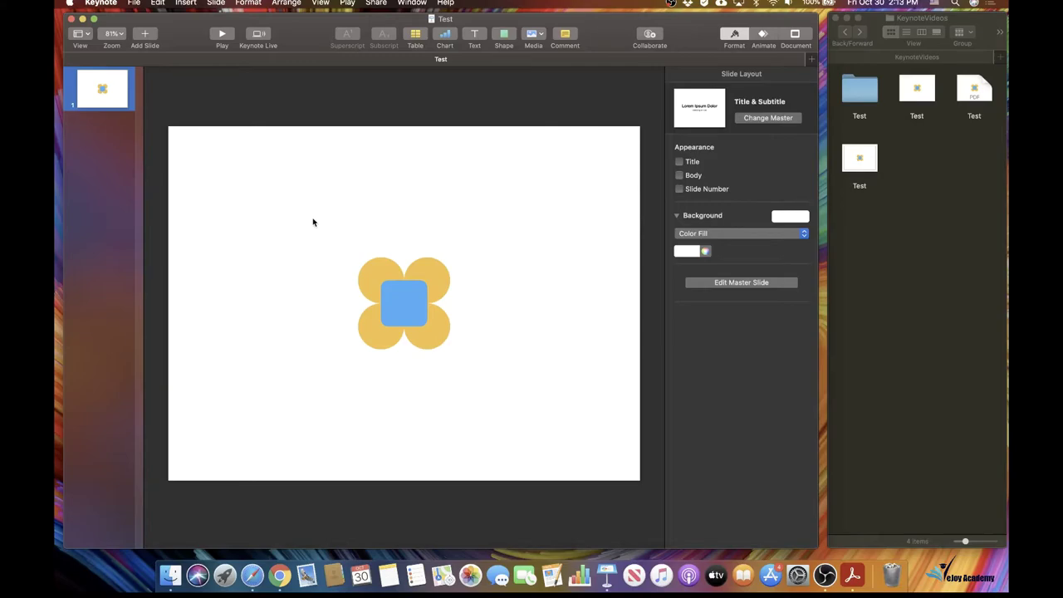
pyautogui.click(892, 238)
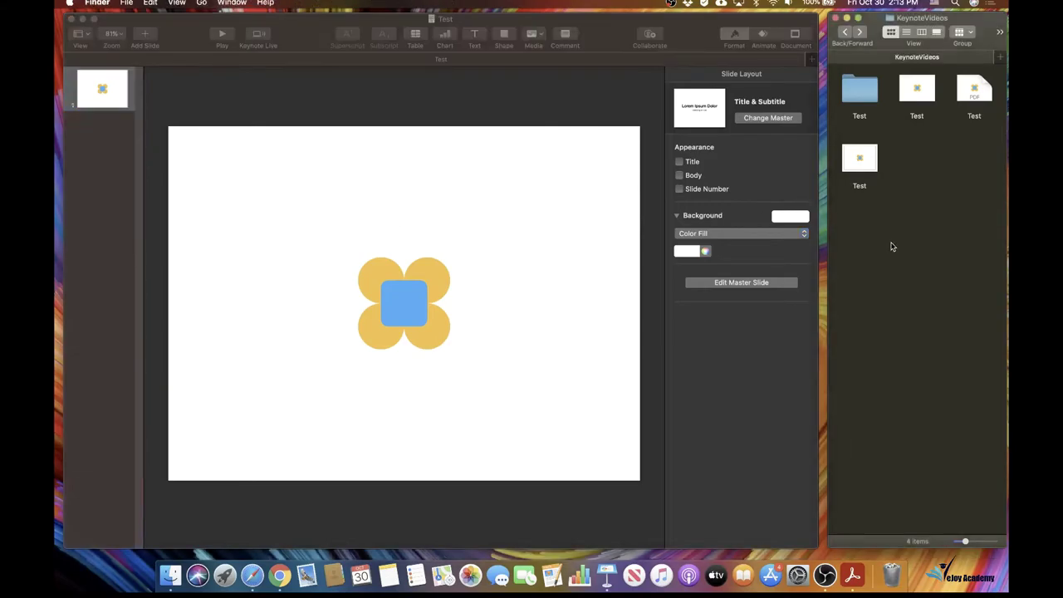
pyautogui.click(974, 94)
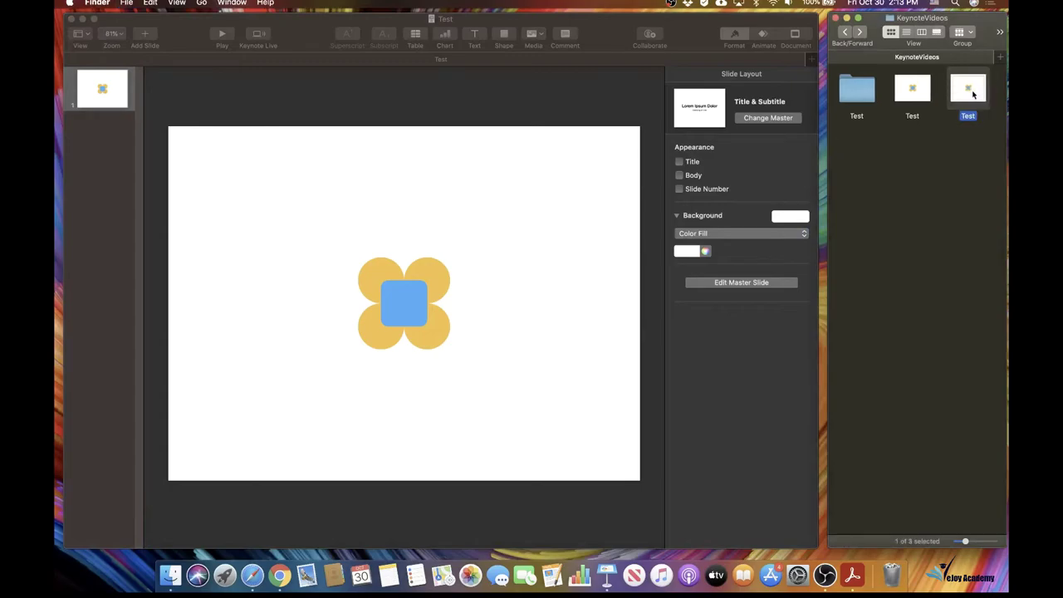
pyautogui.press('super+BackSpace')
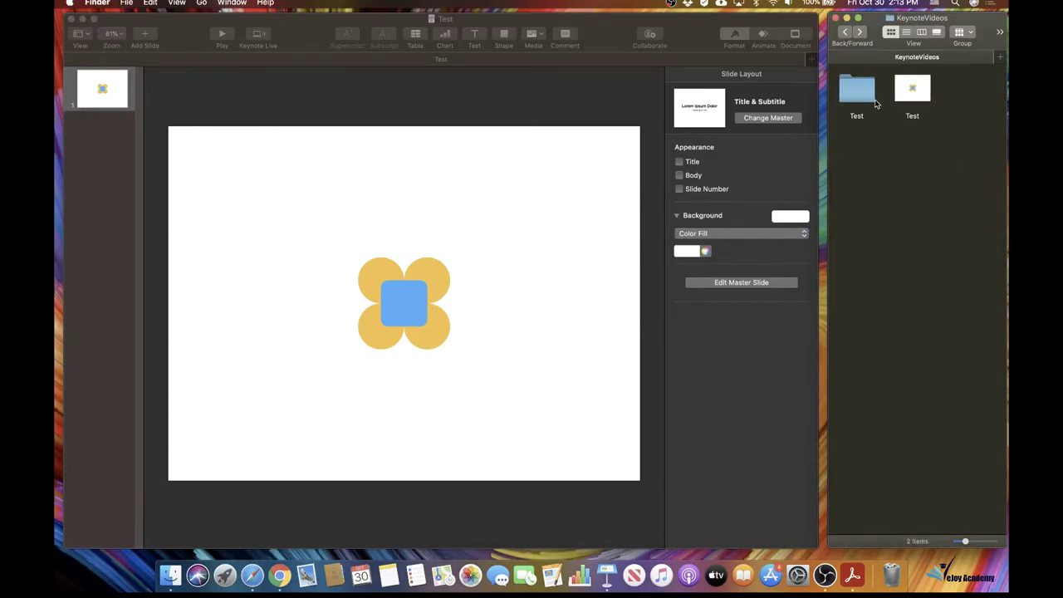
pyautogui.click(858, 97)
pyautogui.press('super+BackSpace')
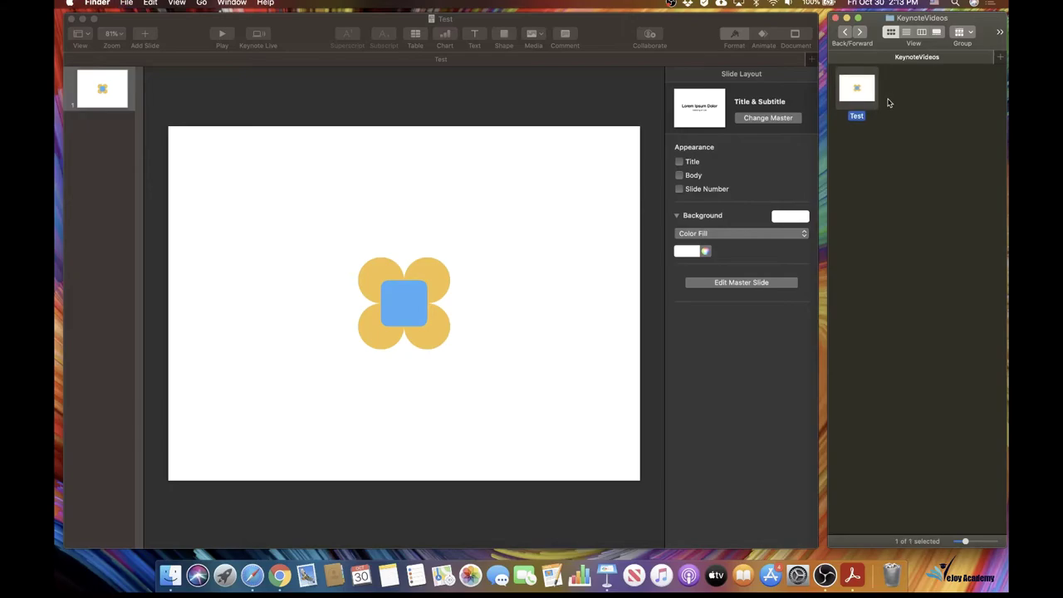
pyautogui.click(898, 126)
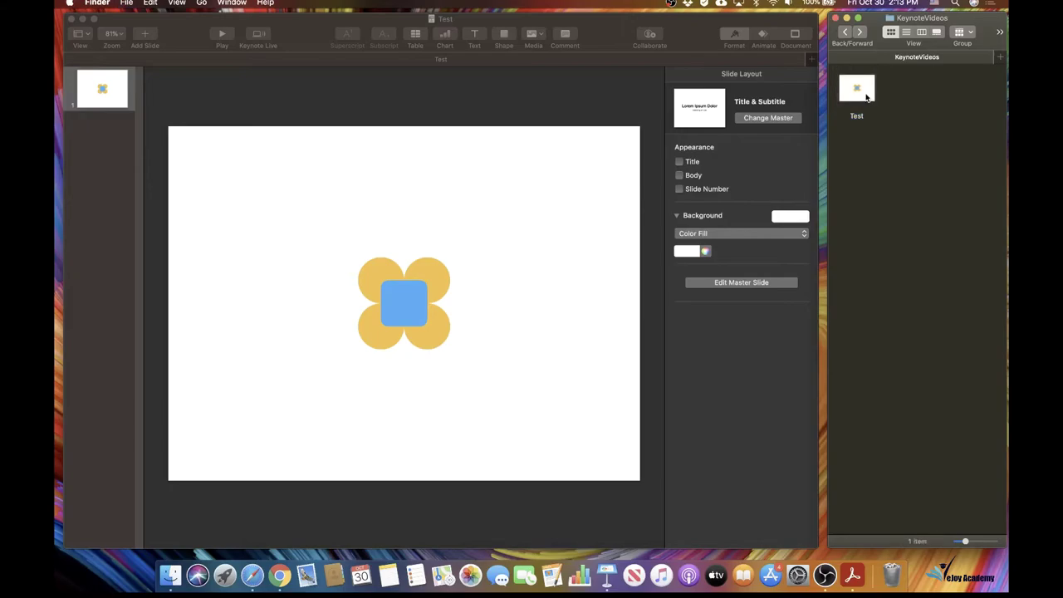
# Step: Duplicate the flower slide twice to make three identical slides
pyautogui.click(518, 102)
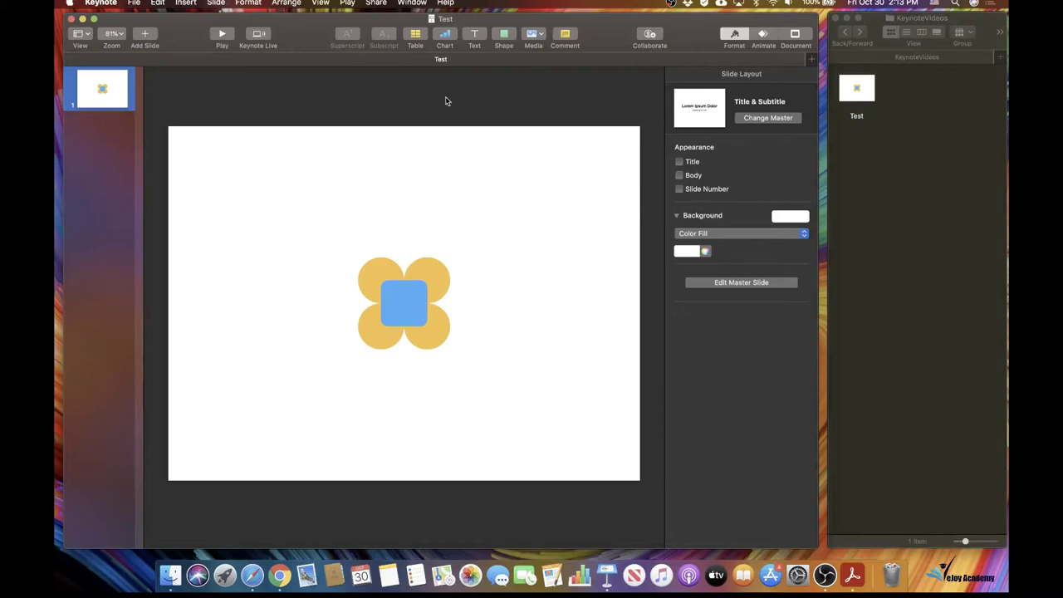
pyautogui.click(75, 100)
pyautogui.press('super+d')
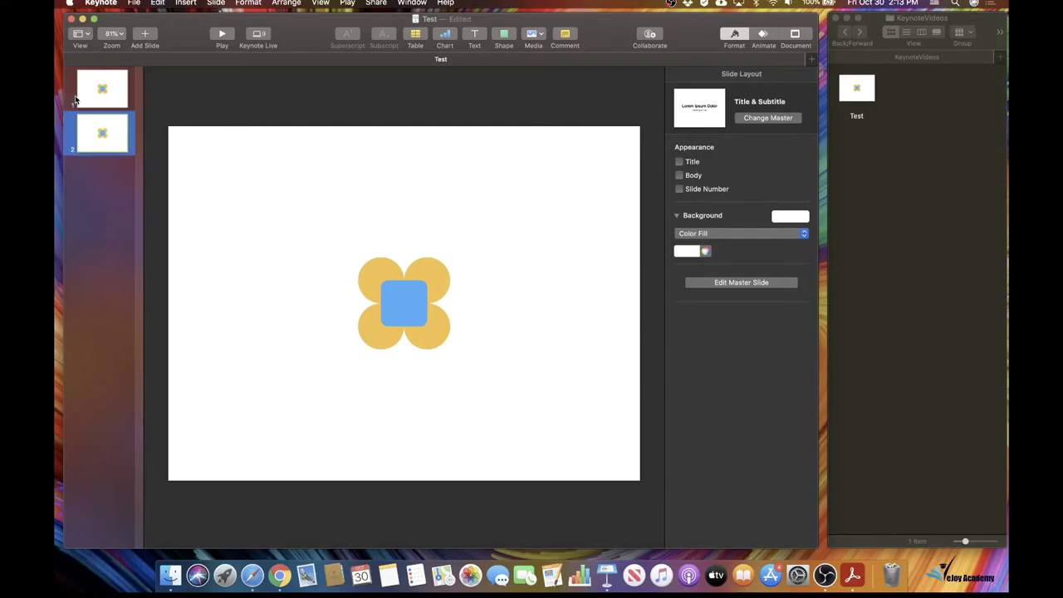
pyautogui.press('super+d')
pyautogui.click(399, 291)
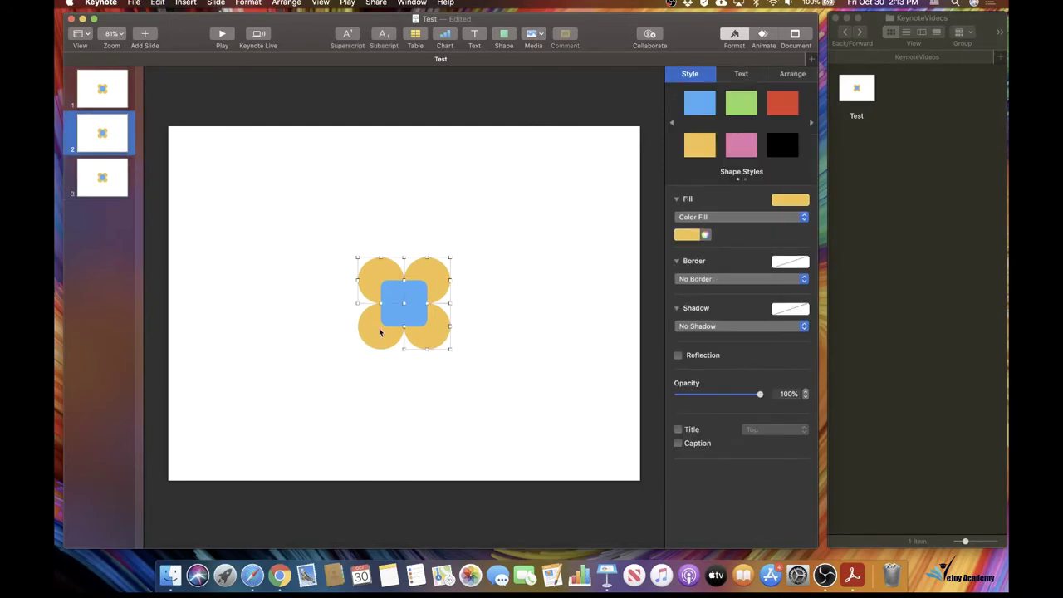
# Step: Colour the third slide's centre square green and save the presentation
pyautogui.press('Down')
pyautogui.click(404, 303)
pyautogui.click(741, 103)
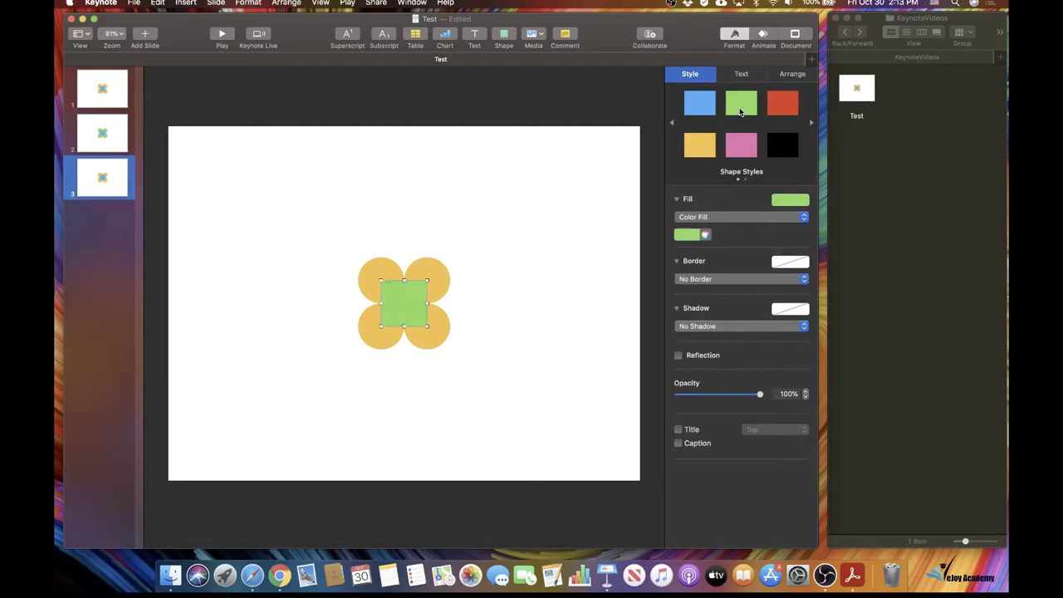
pyautogui.click(527, 279)
pyautogui.press('super+s')
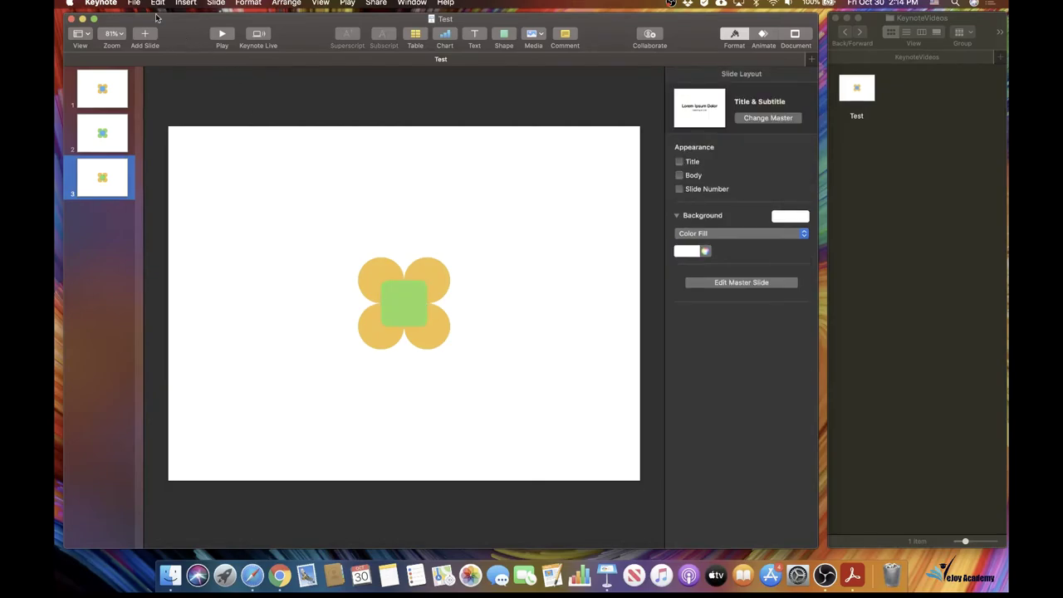
# Step: Export the three-slide presentation as a PDF named Test into KeynoteVideos
pyautogui.click(138, 3)
pyautogui.moveTo(152, 119)
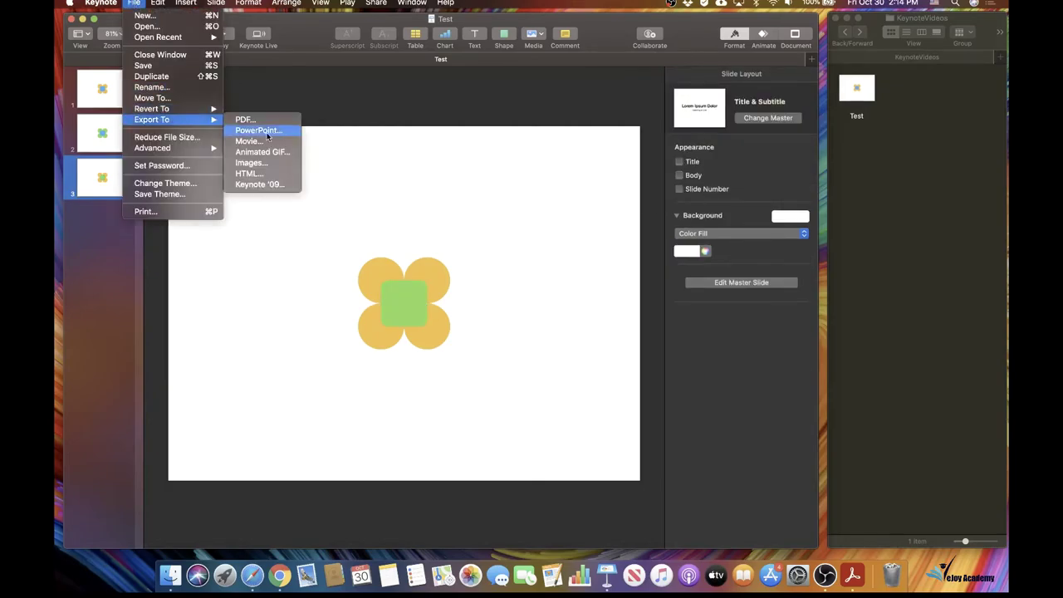
pyautogui.click(249, 118)
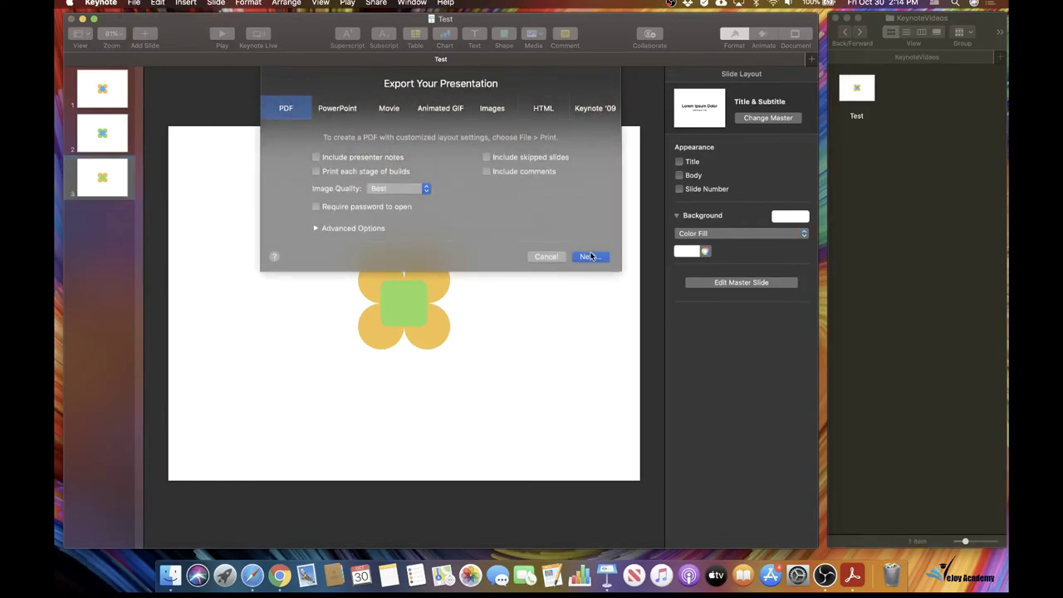
pyautogui.click(591, 256)
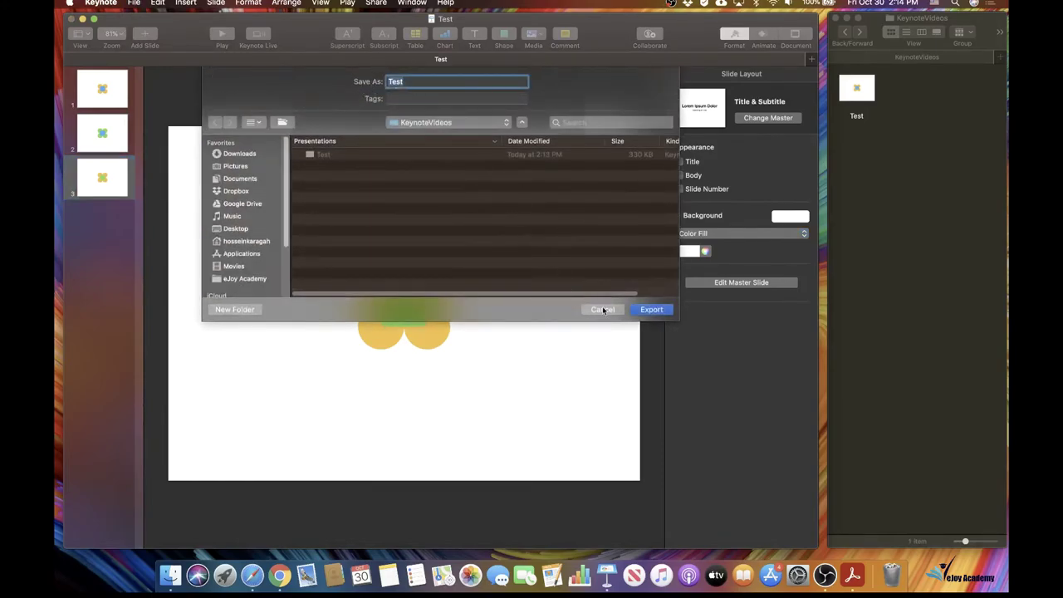
pyautogui.click(651, 311)
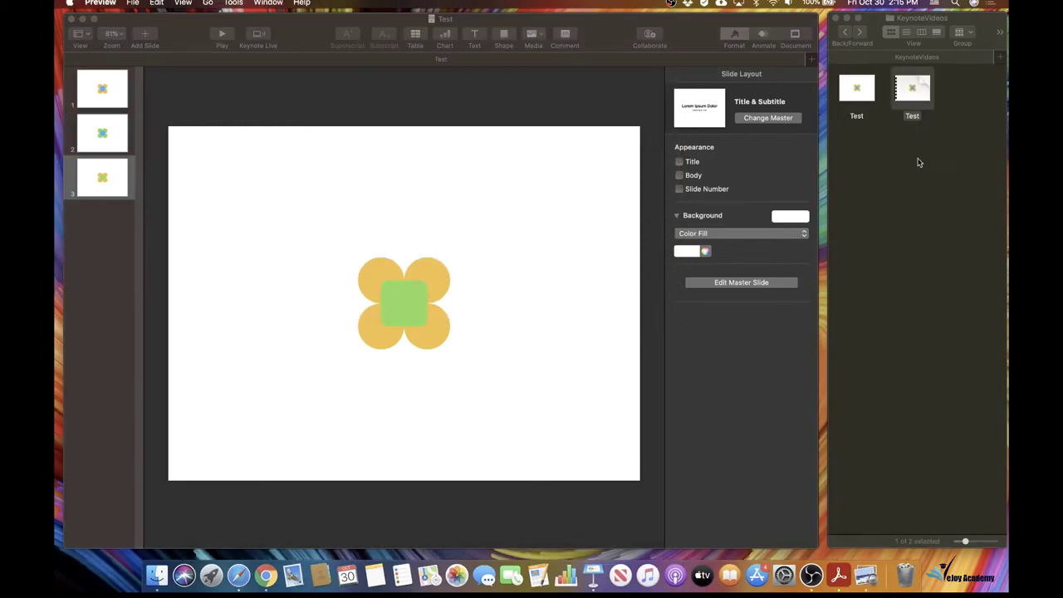
# Step: Open the new Test PDF in Preview and export it as a 300 pixels/inch TIFF
pyautogui.rightClick(910, 86)
pyautogui.moveTo(778, 99)
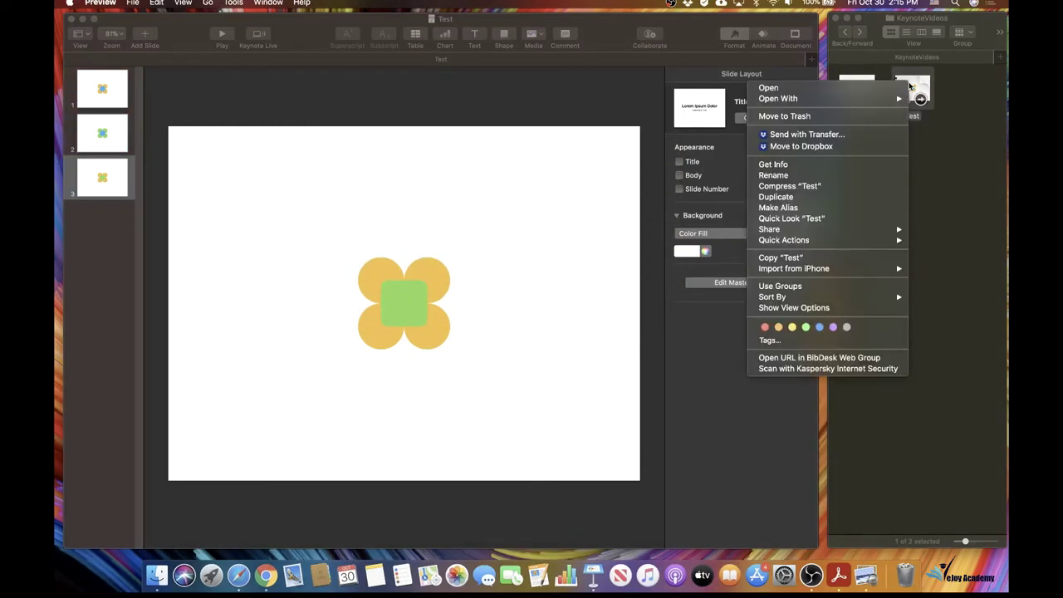
pyautogui.click(652, 176)
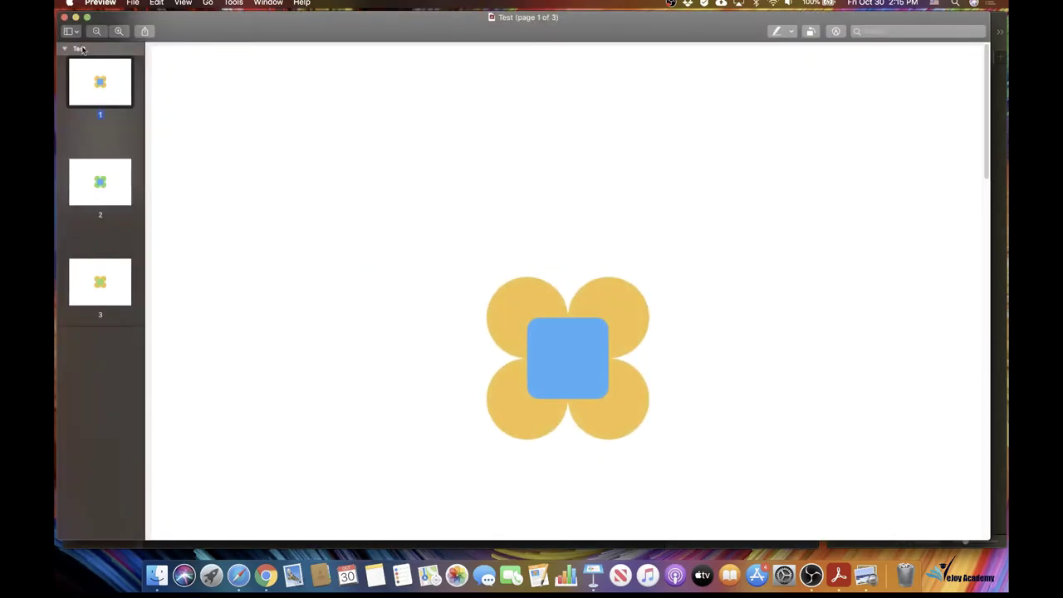
pyautogui.click(132, 3)
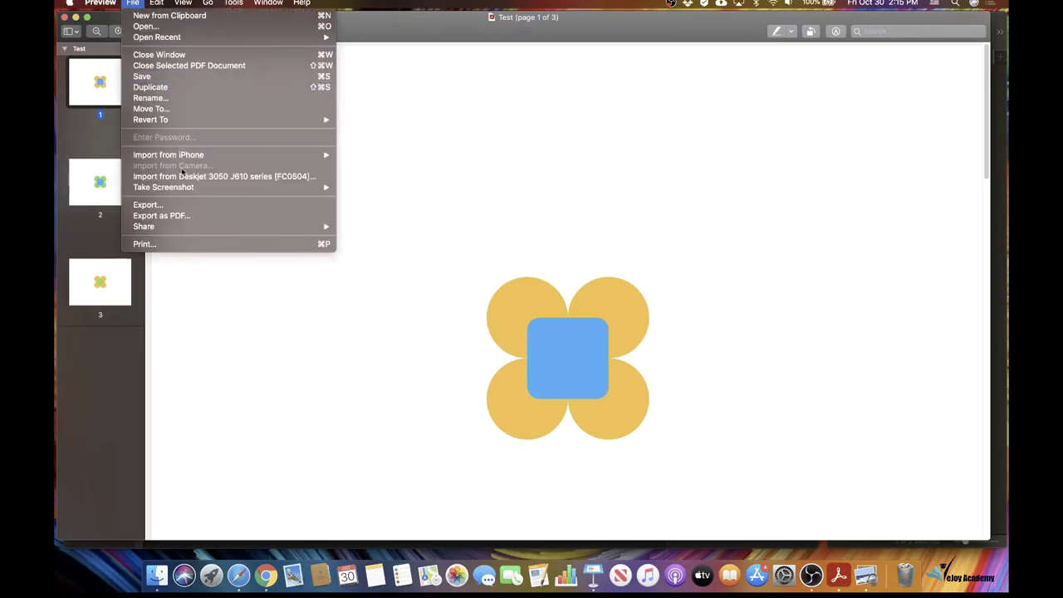
pyautogui.click(169, 207)
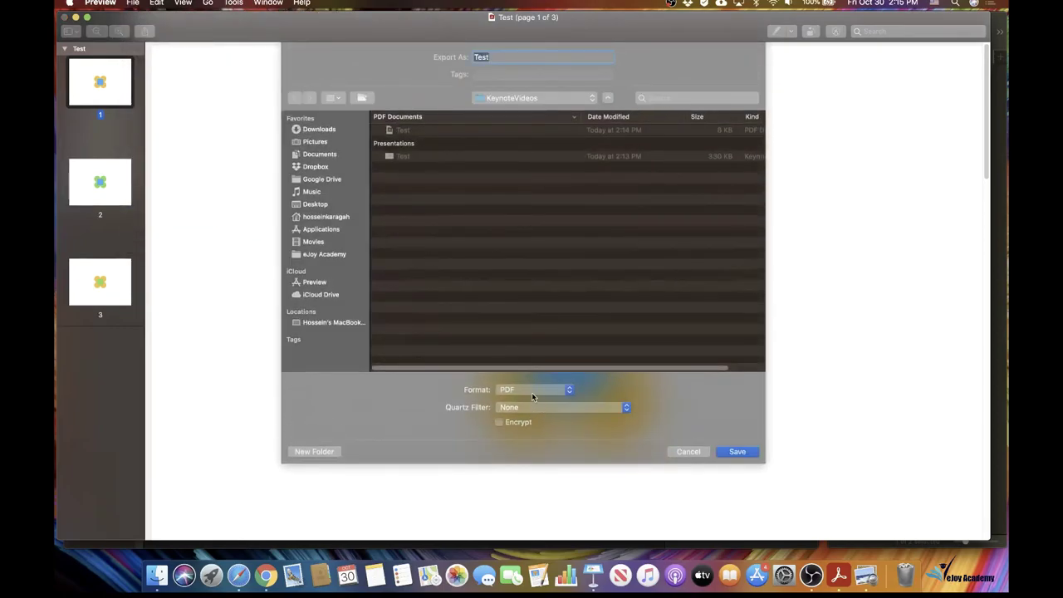
pyautogui.click(530, 388)
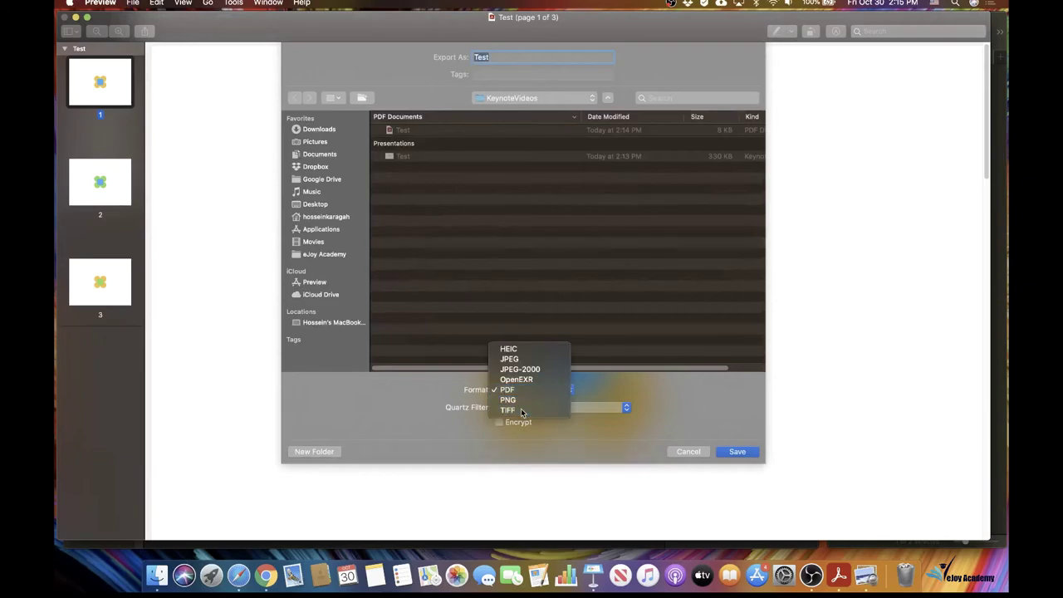
pyautogui.click(521, 413)
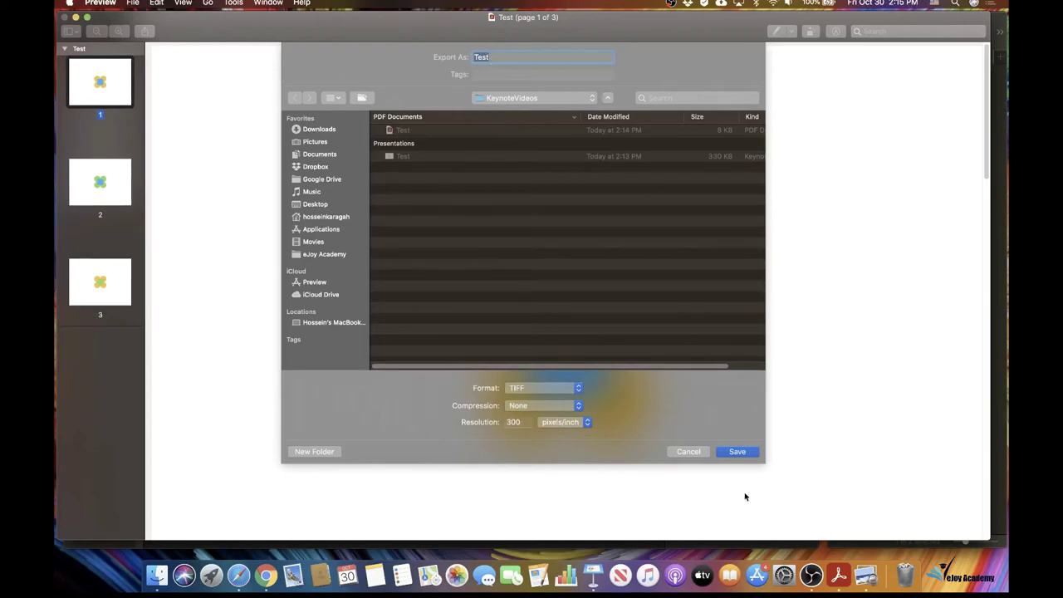
pyautogui.click(734, 454)
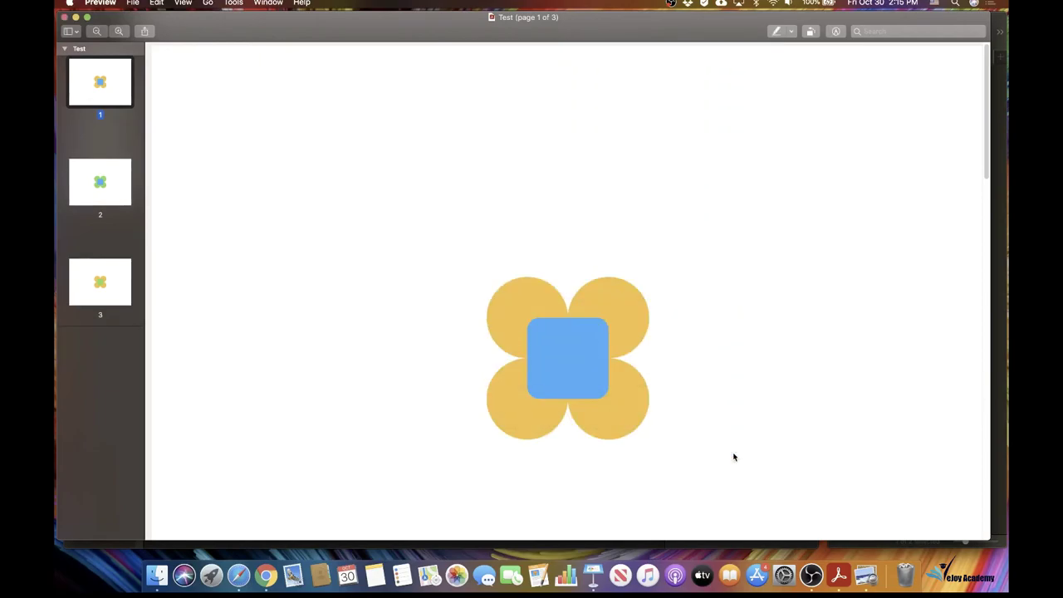
# Step: Check via Get Info that Test.tiff is a 4266 × 3200 TIFF, then open it in Preview
pyautogui.click(64, 17)
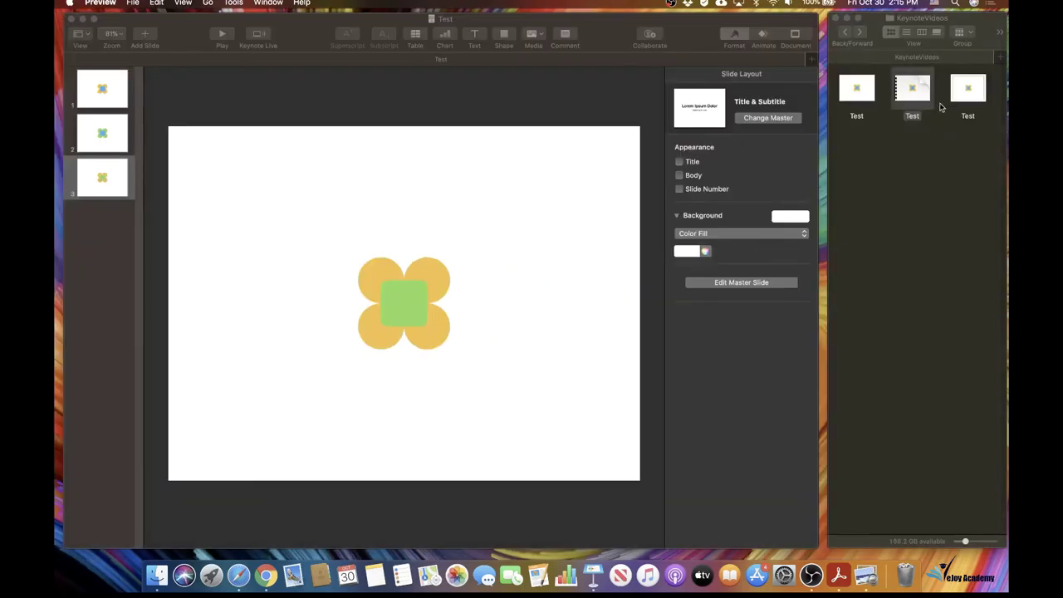
pyautogui.click(965, 92)
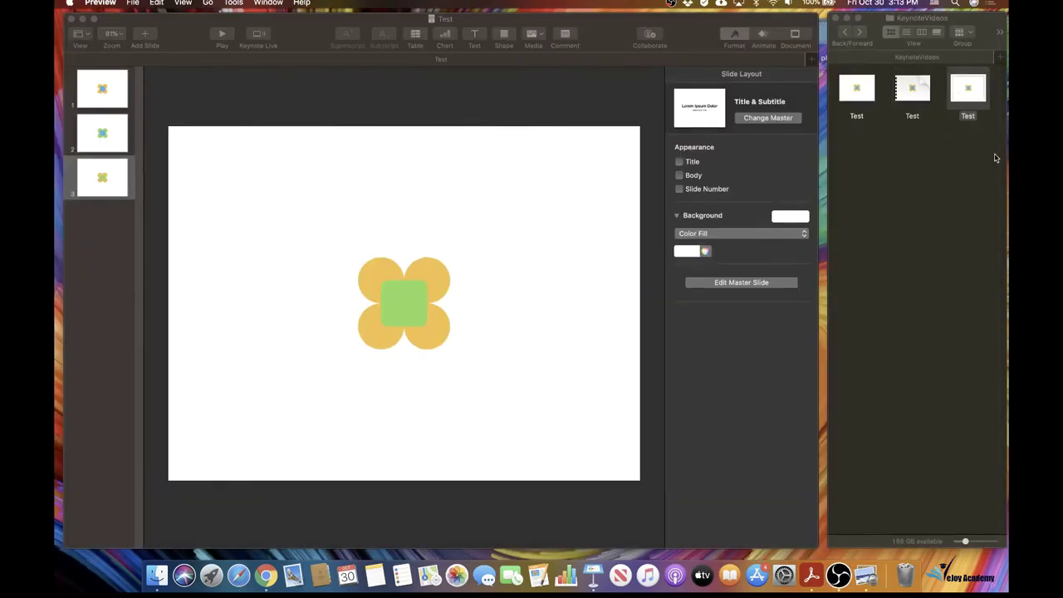
pyautogui.rightClick(968, 100)
pyautogui.click(912, 175)
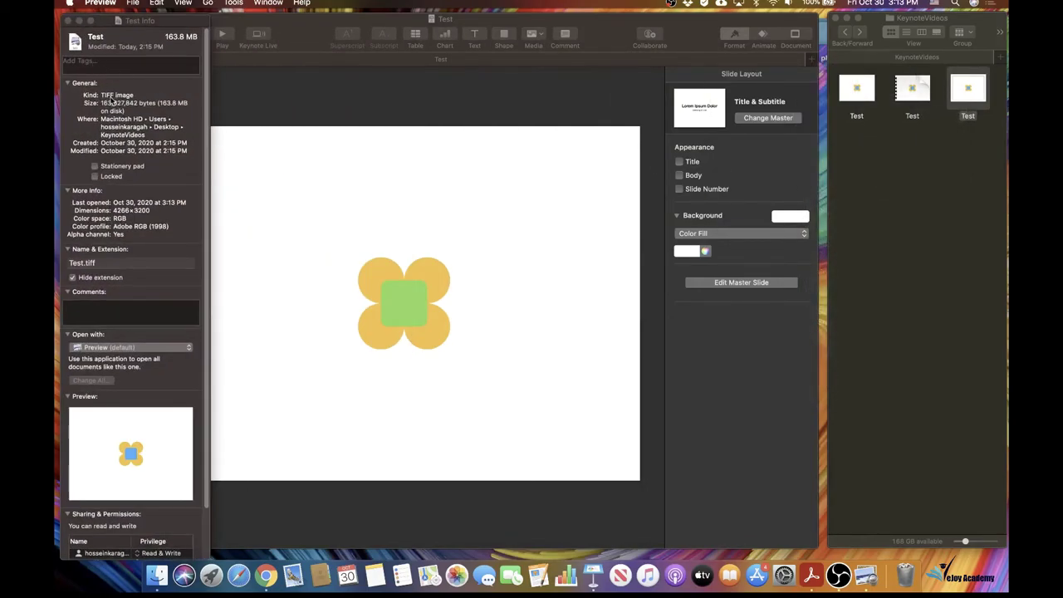
pyautogui.click(67, 21)
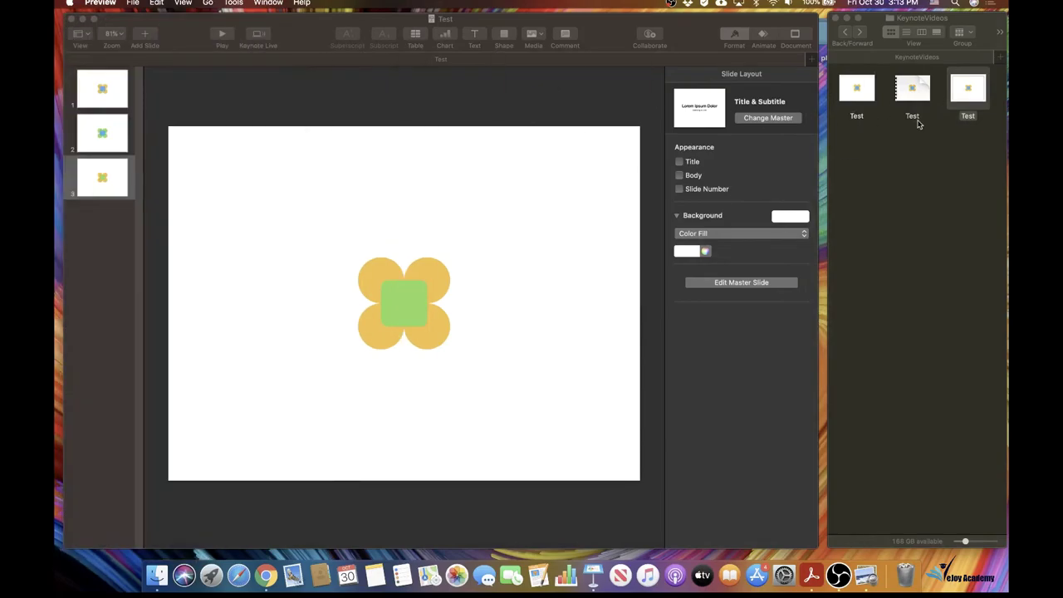
pyautogui.doubleClick(963, 98)
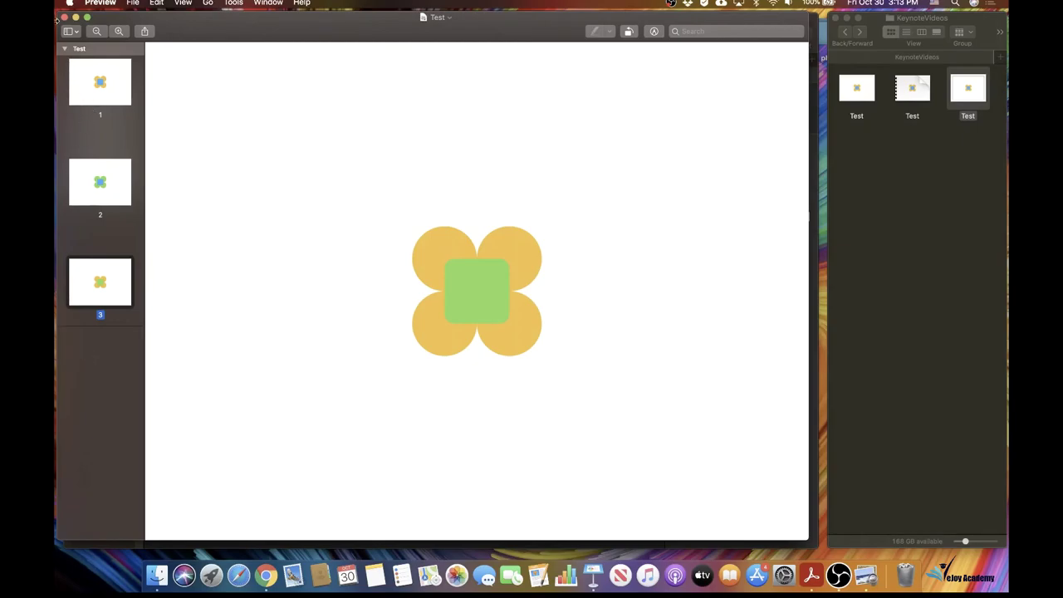
# Step: Drag the three page thumbnails into KeynoteVideos as Test-1, Test-2 and Test-3, then close the multi-page TIFF
pyautogui.click(120, 80)
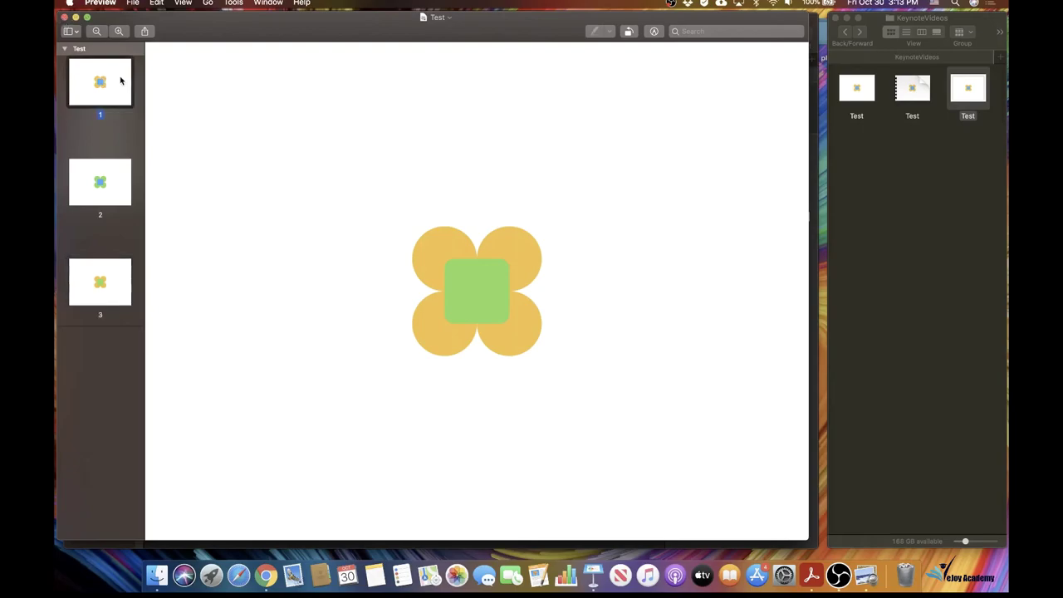
pyautogui.moveTo(120, 80); pyautogui.dragTo(918, 176)
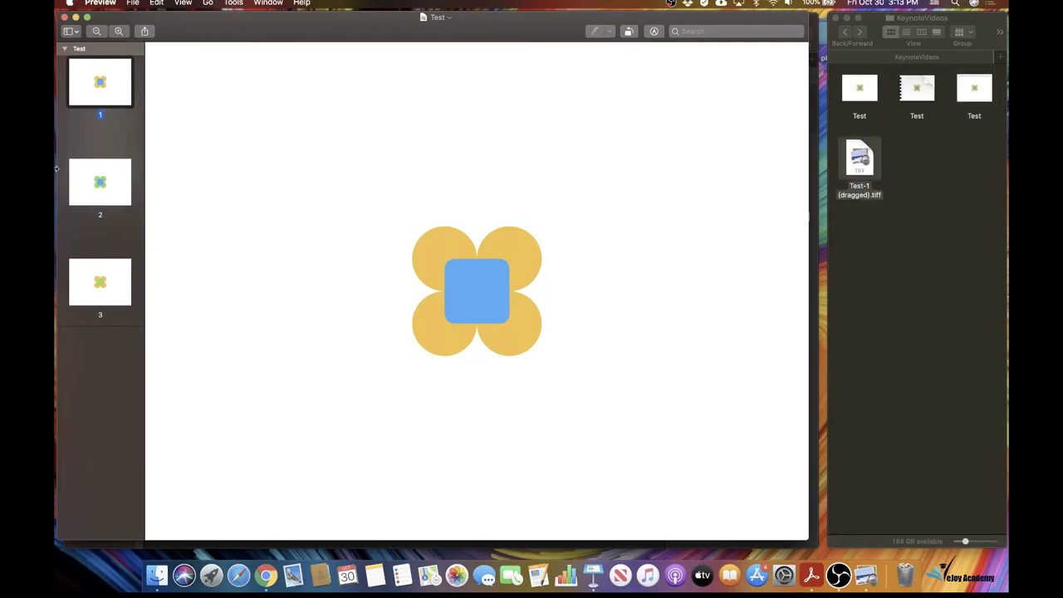
pyautogui.moveTo(100, 181); pyautogui.dragTo(940, 181)
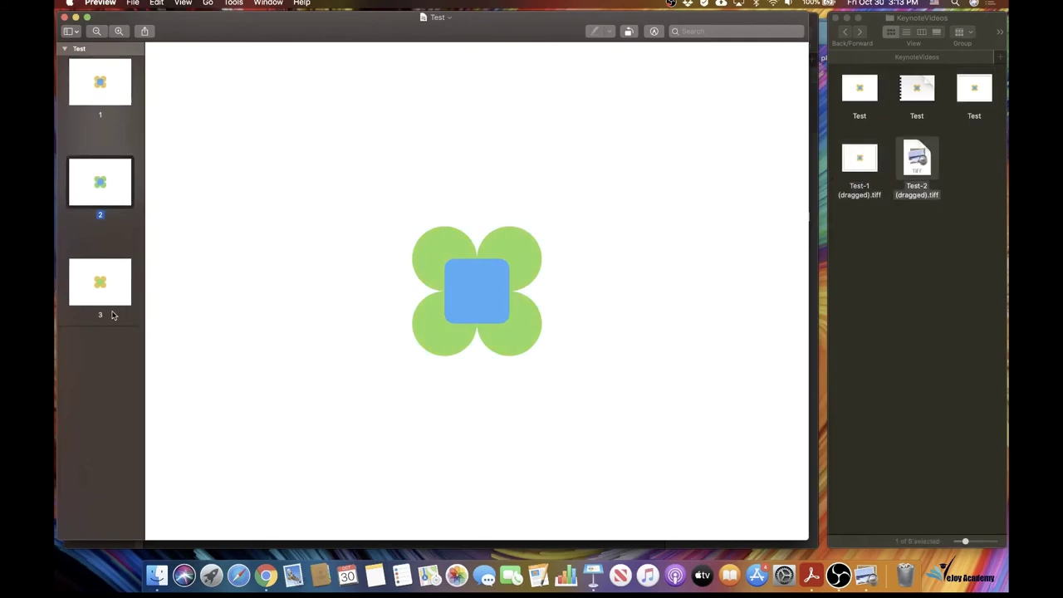
pyautogui.moveTo(99, 282); pyautogui.dragTo(908, 269)
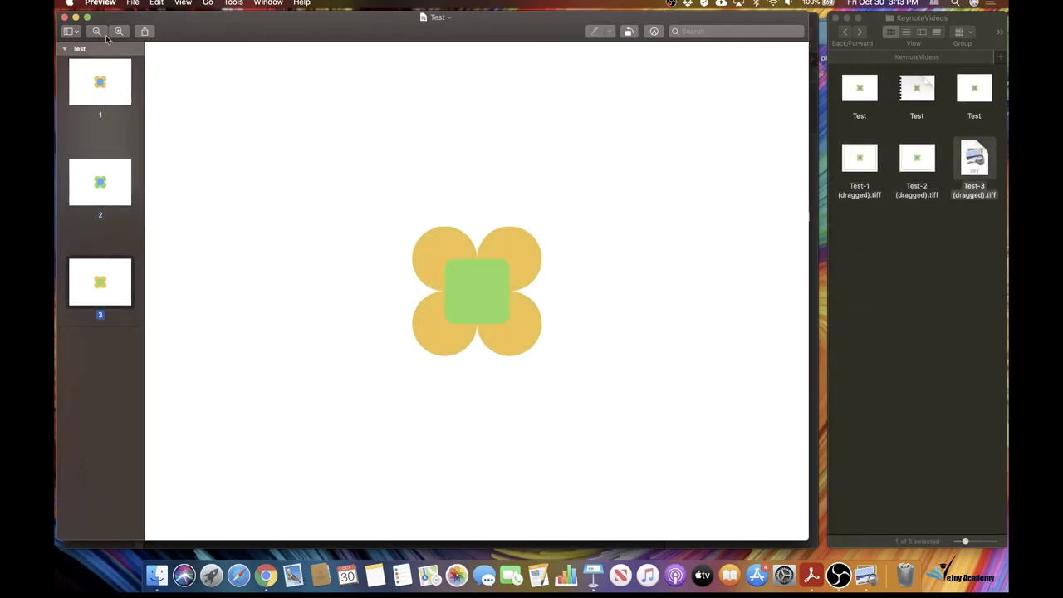
pyautogui.click(65, 17)
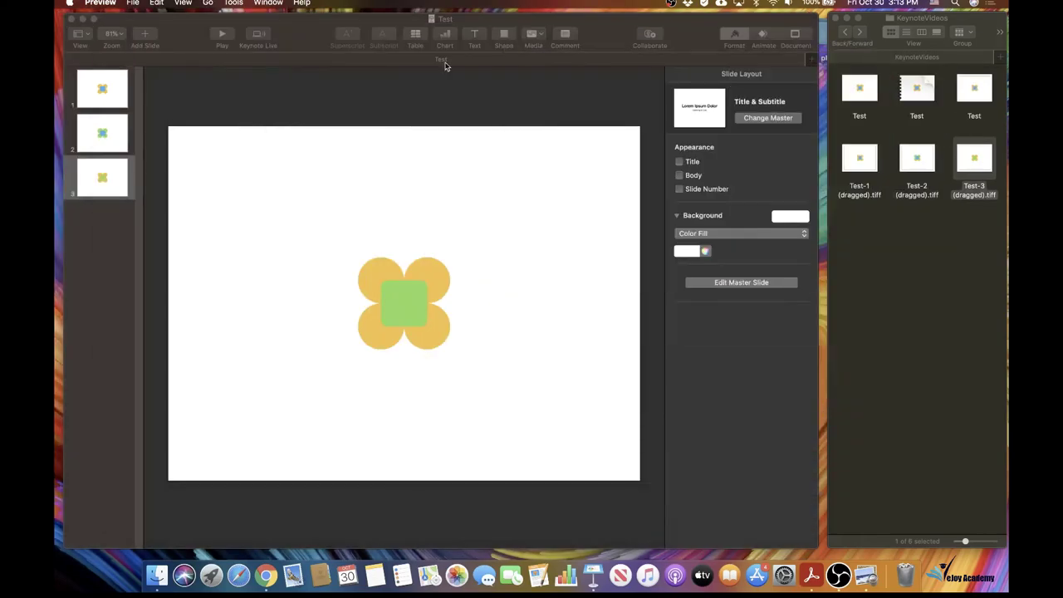
pyautogui.click(858, 158)
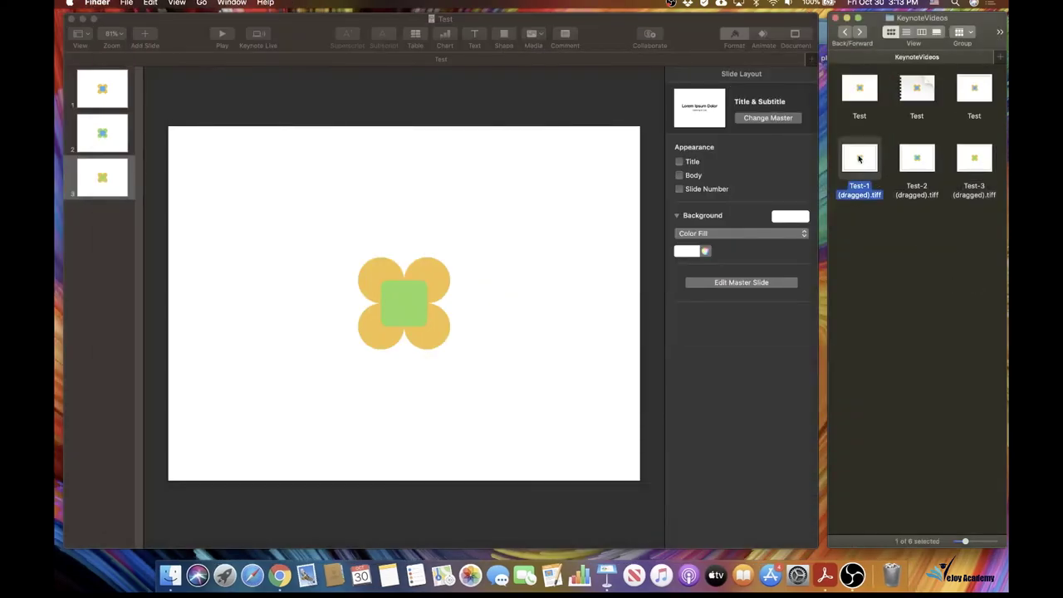
pyautogui.doubleClick(913, 163)
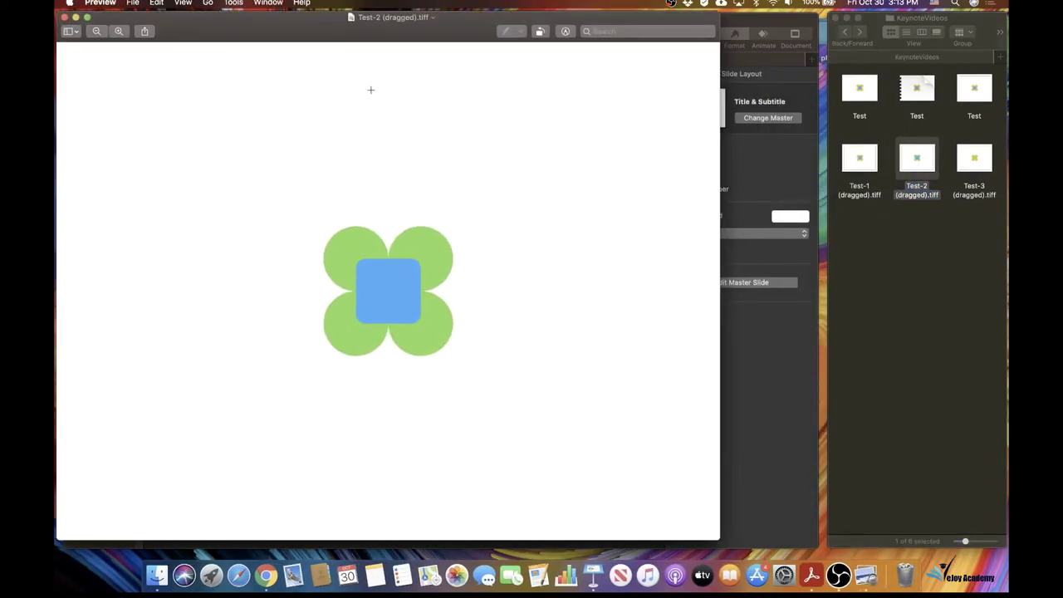
pyautogui.click(233, 3)
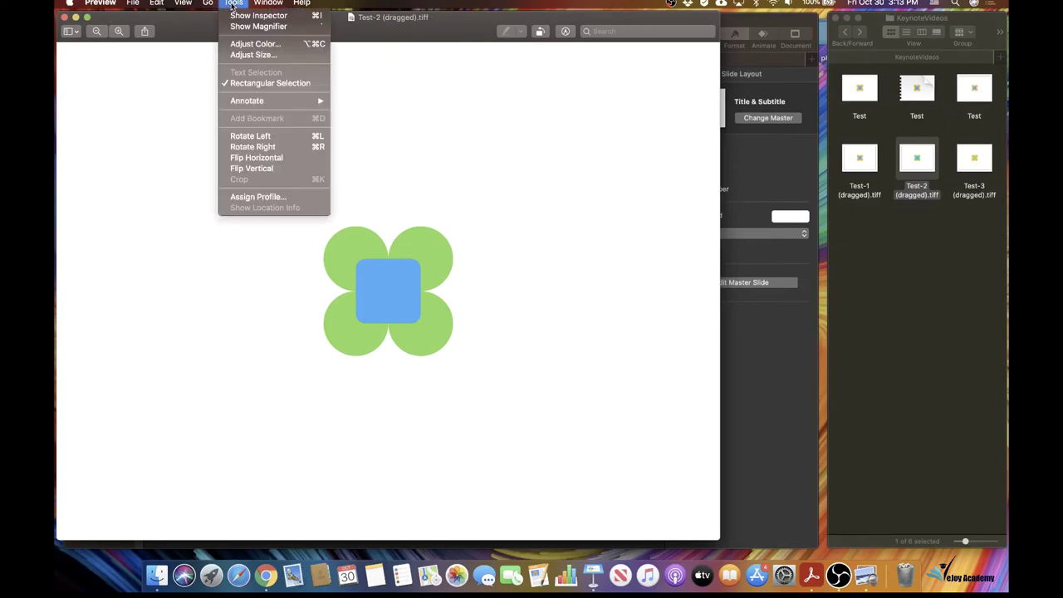
pyautogui.click(252, 55)
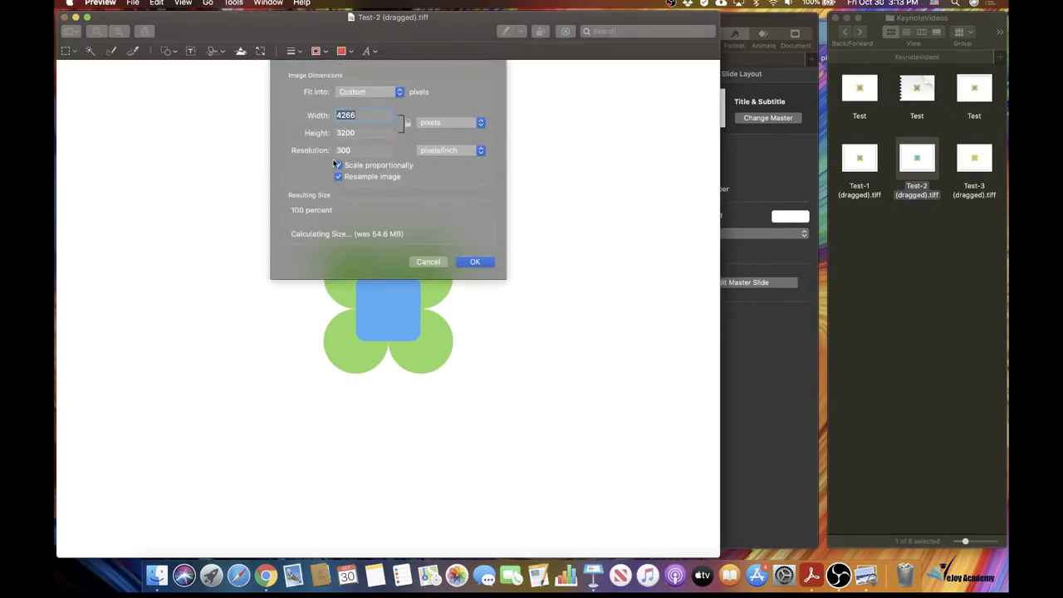
pyautogui.click(423, 260)
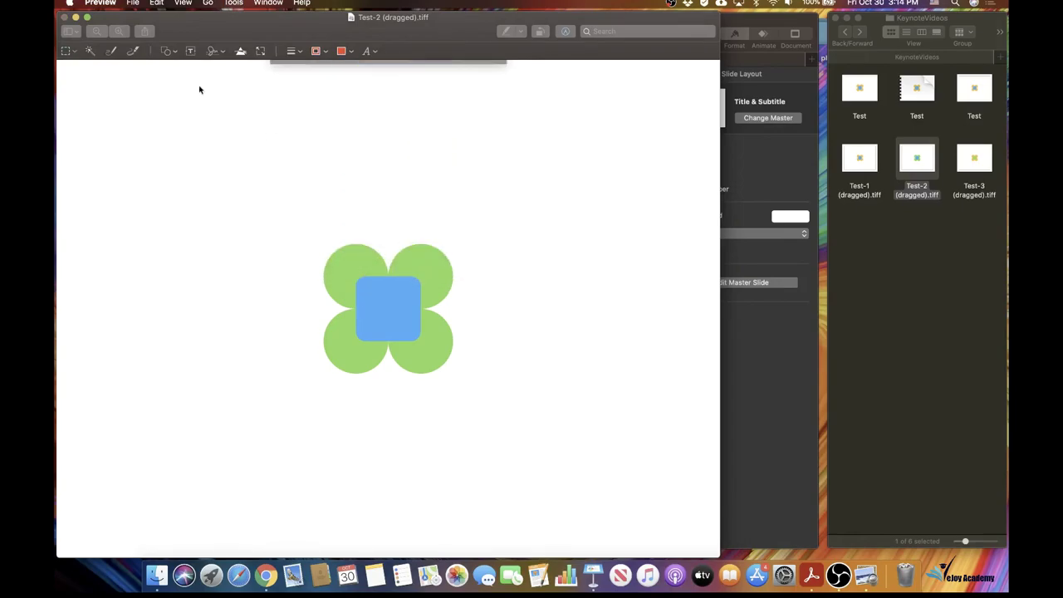
pyautogui.click(81, 20)
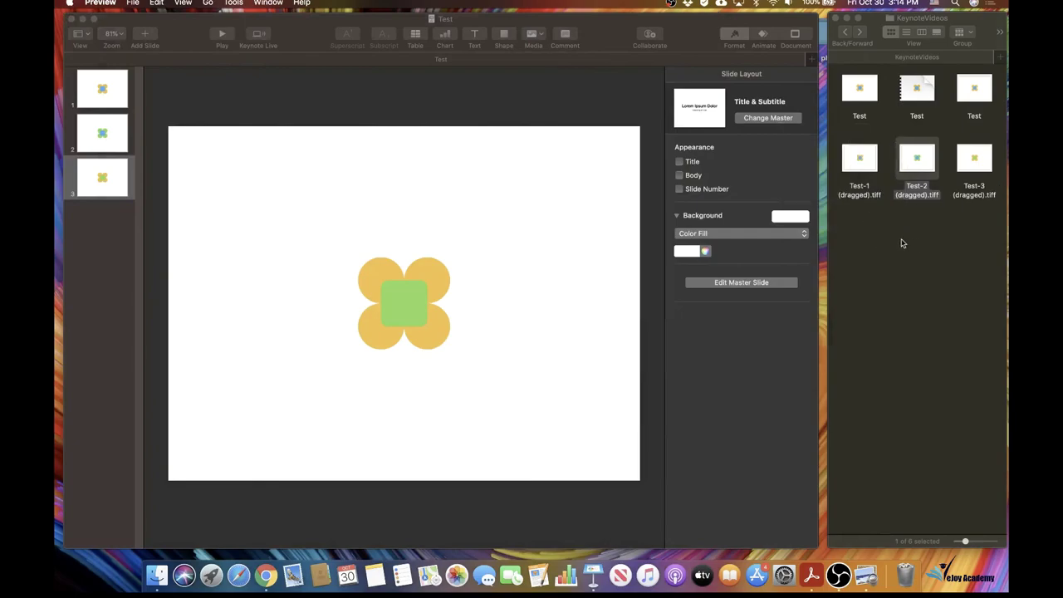